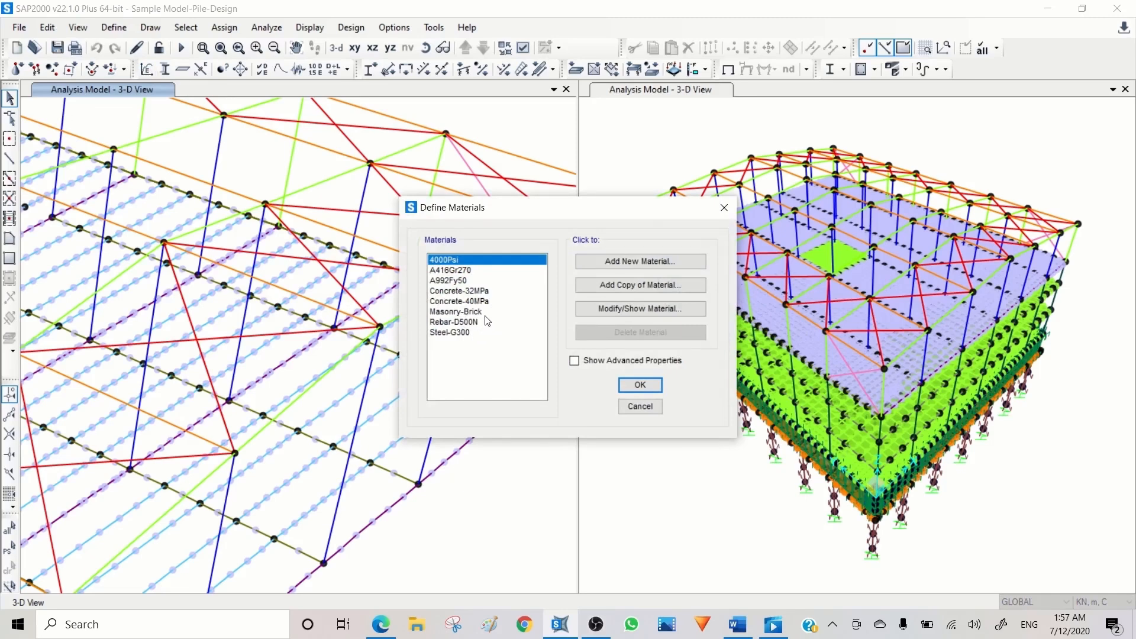
Add a copy of the Concrete-32MPa material and name it Concrete-32MPa-Zero.
click(473, 291)
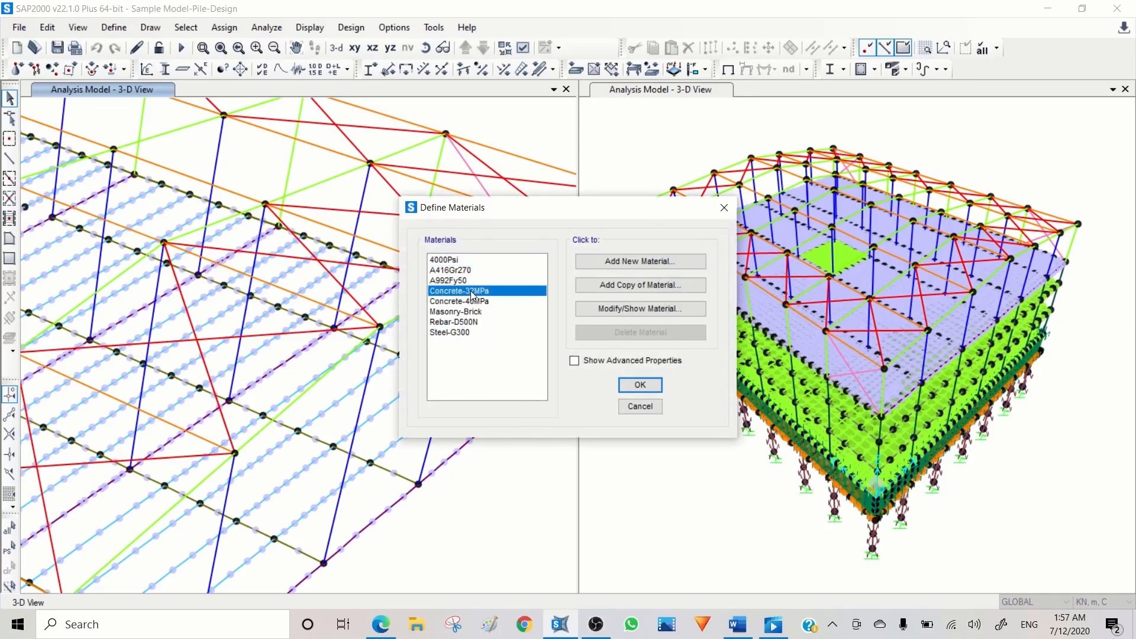
click(630, 287)
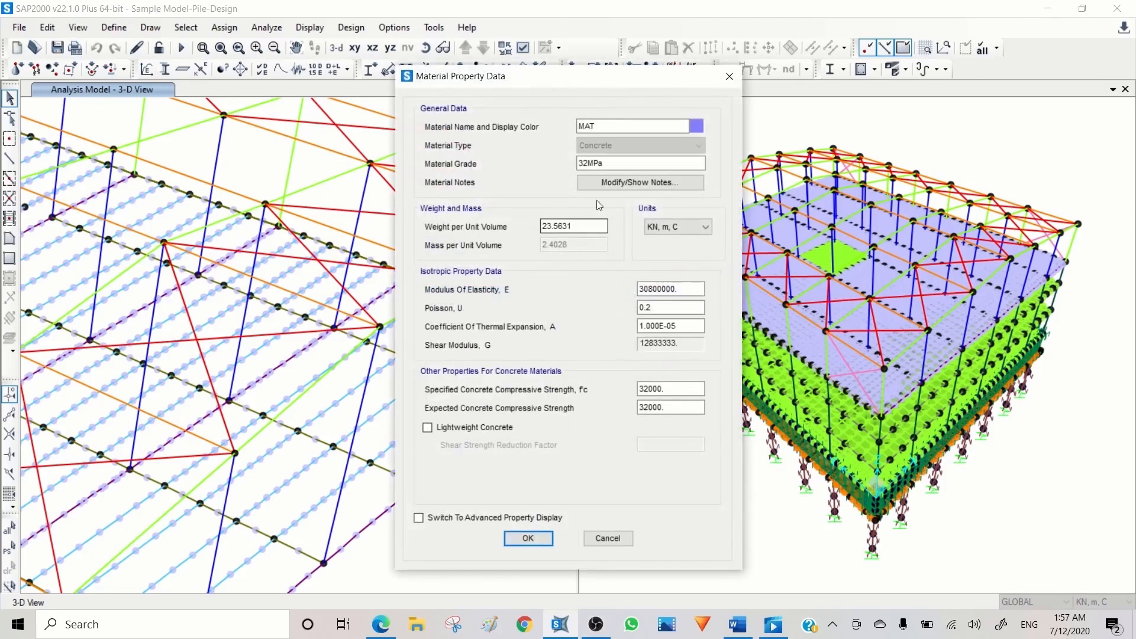
click(605, 126)
double_click(605, 126)
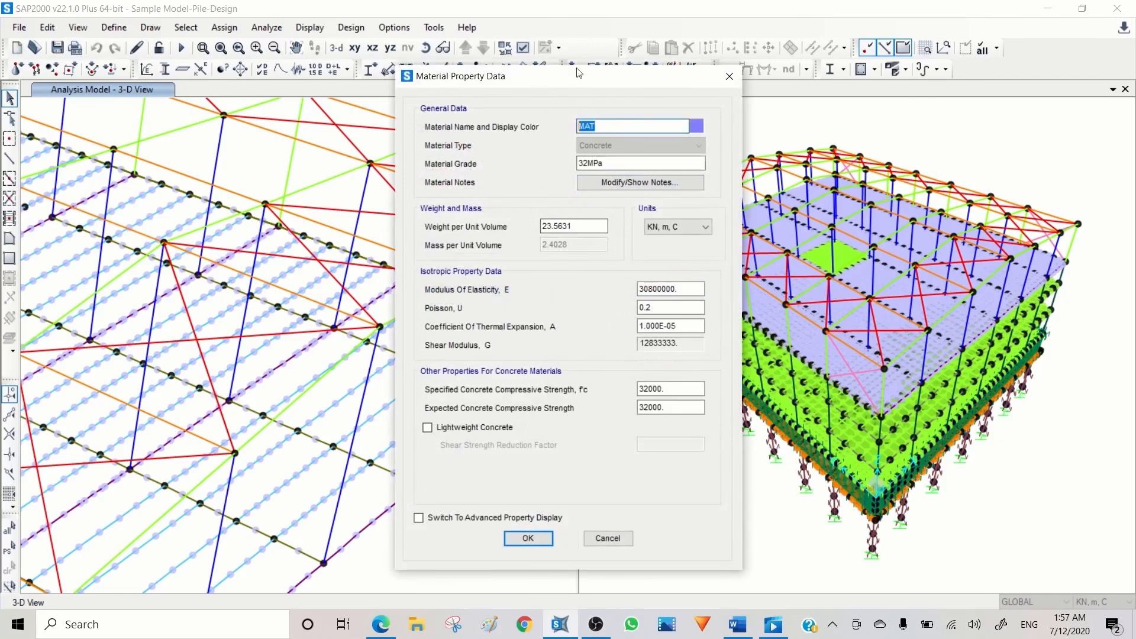
drag(577, 74, 841, 71)
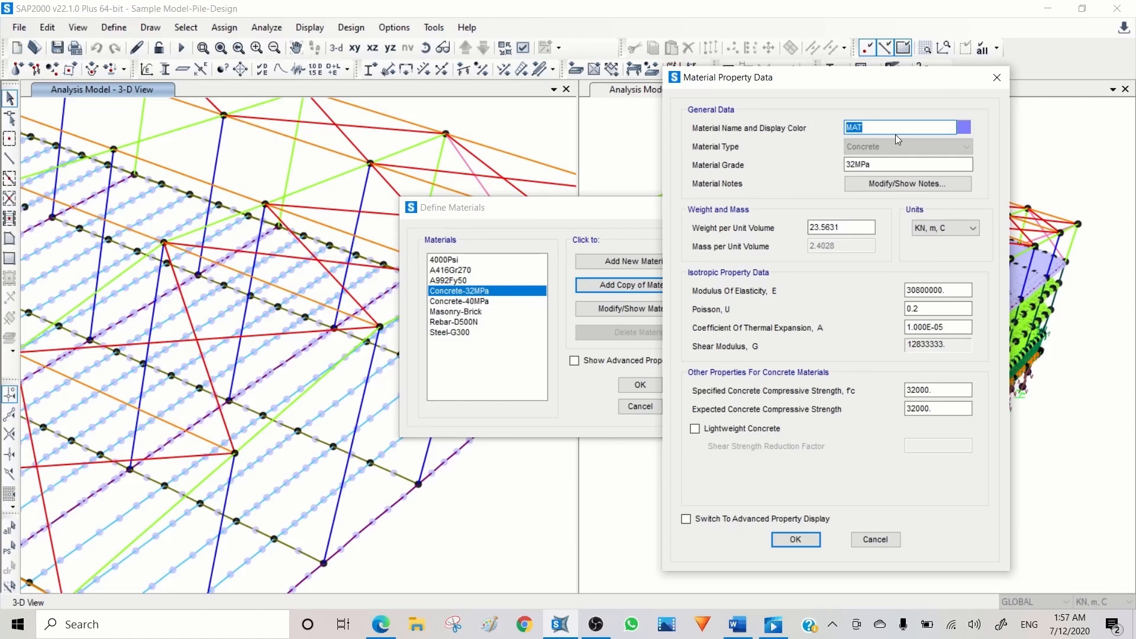
text(Concrete )
text(32MPa-Zero)
Set the new material's weight per unit volume to 0 and save the material definitions.
drag(854, 229, 778, 233)
text(0)
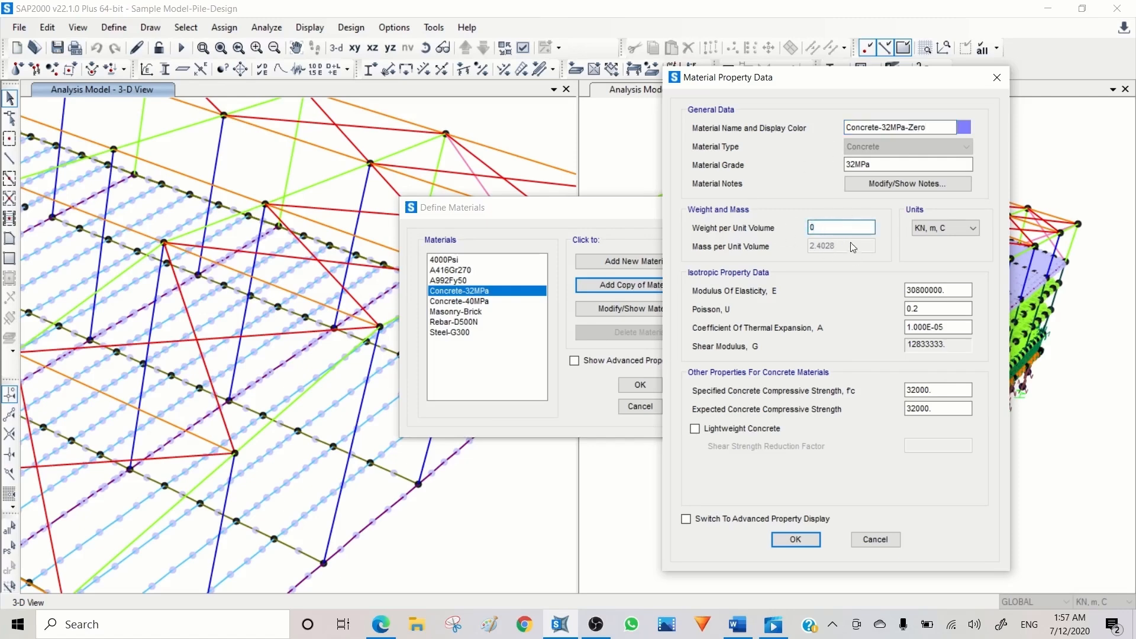
click(934, 290)
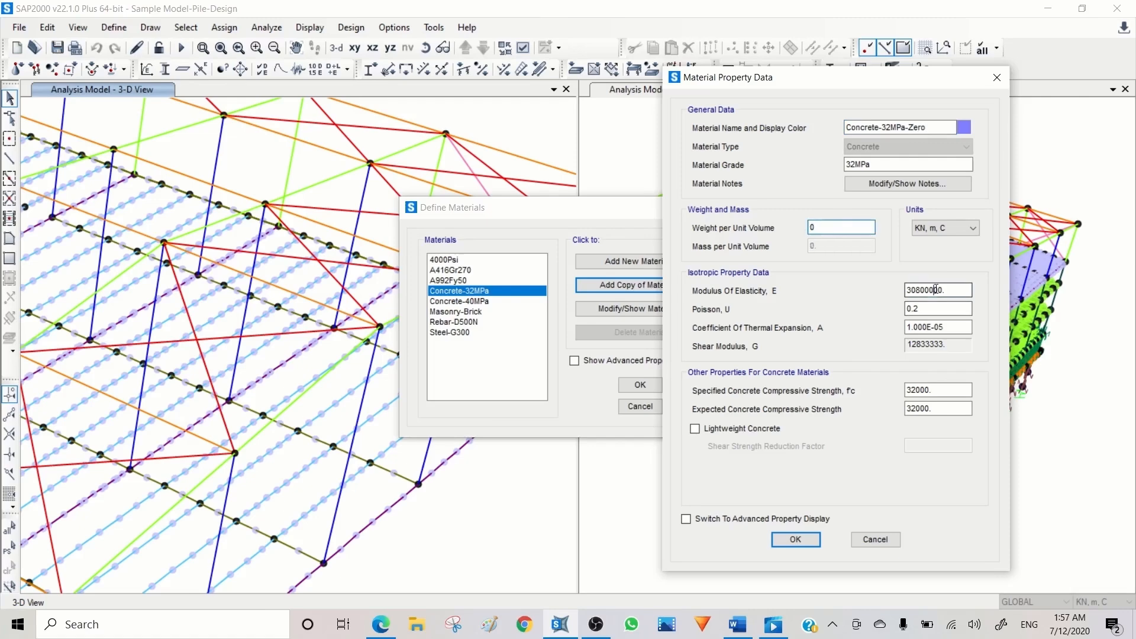
click(795, 540)
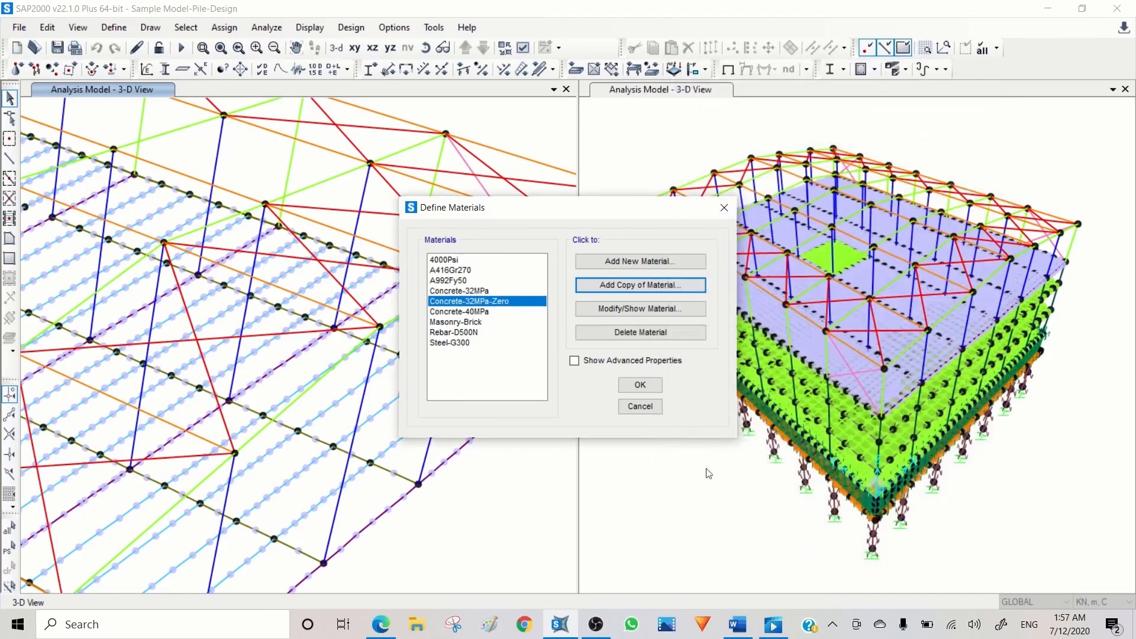
click(640, 384)
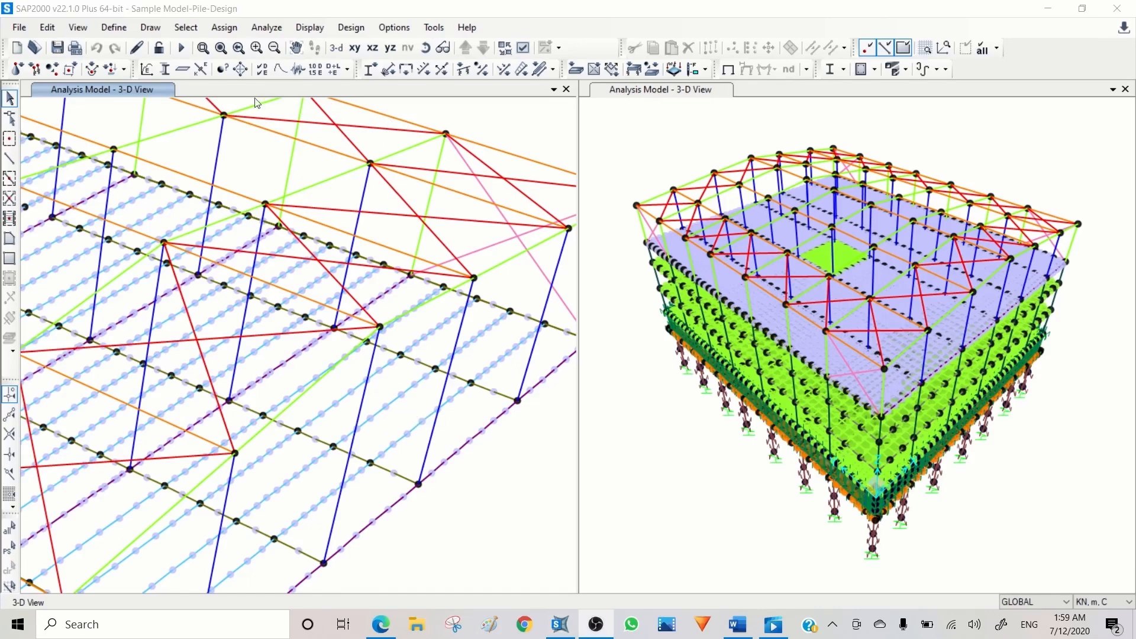
Add a Section Designer frame section named 180UB-16-Comp with Steel-G300 as its base material.
click(165, 66)
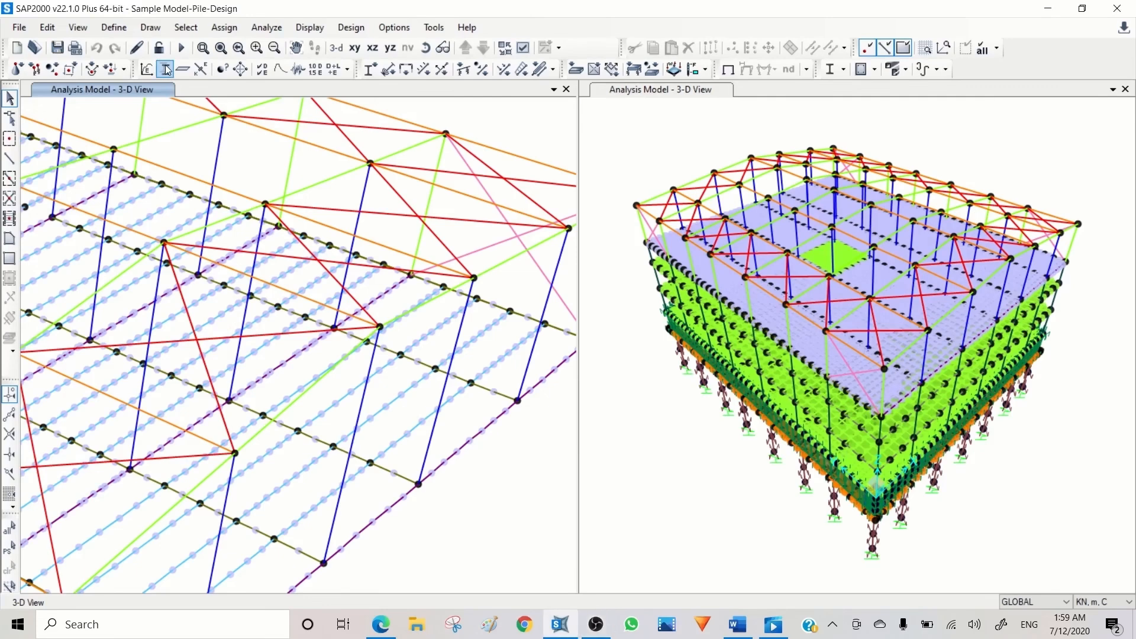
click(167, 70)
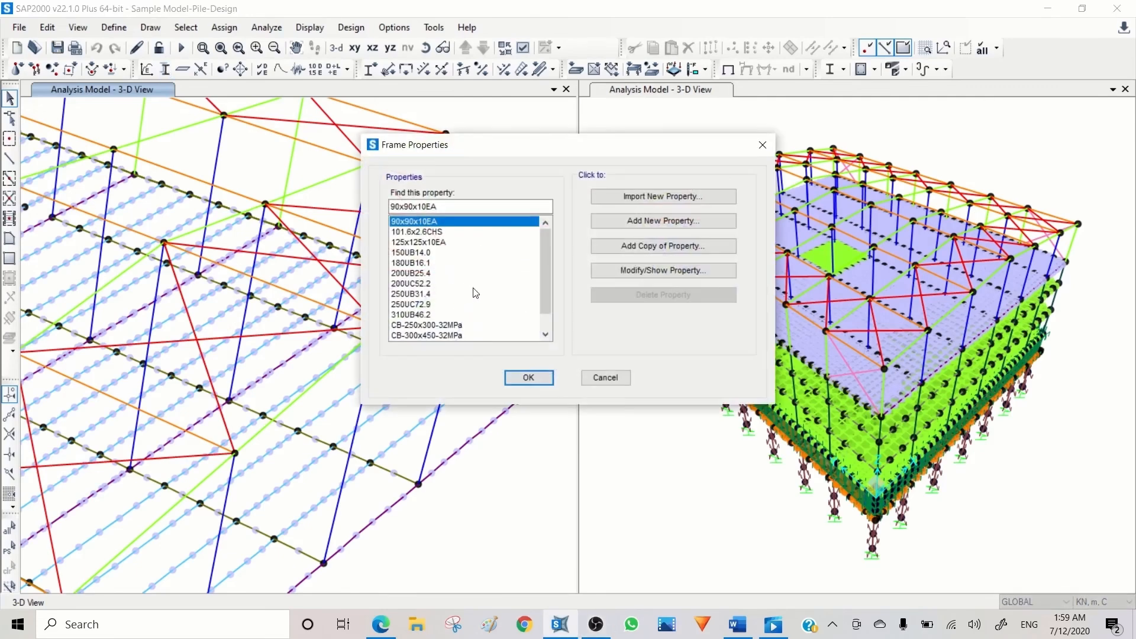
click(662, 220)
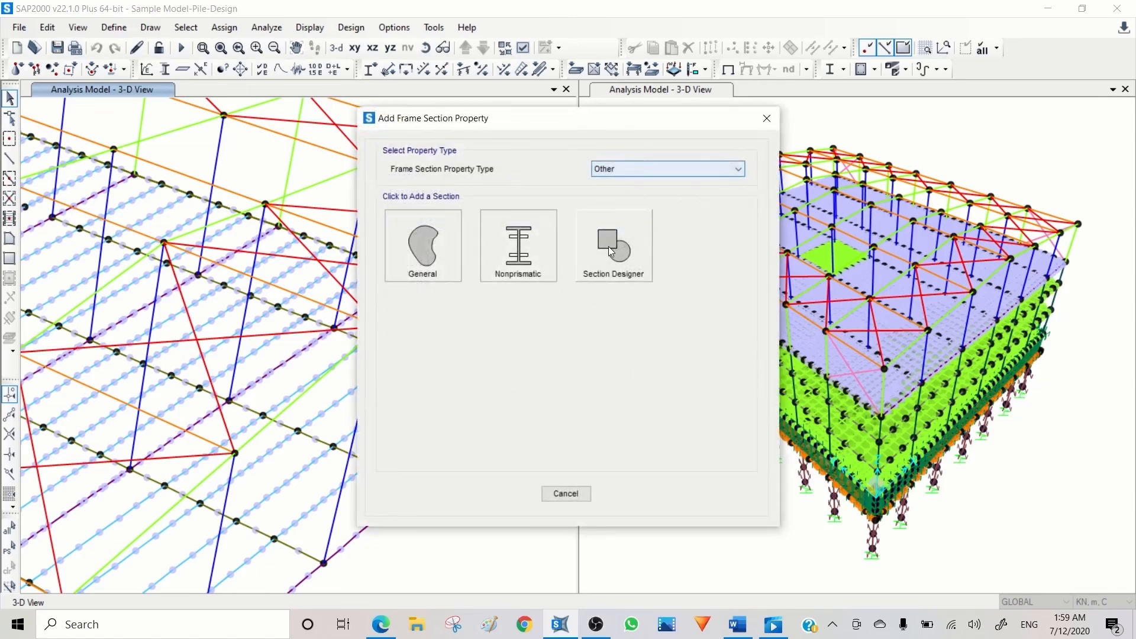
click(611, 251)
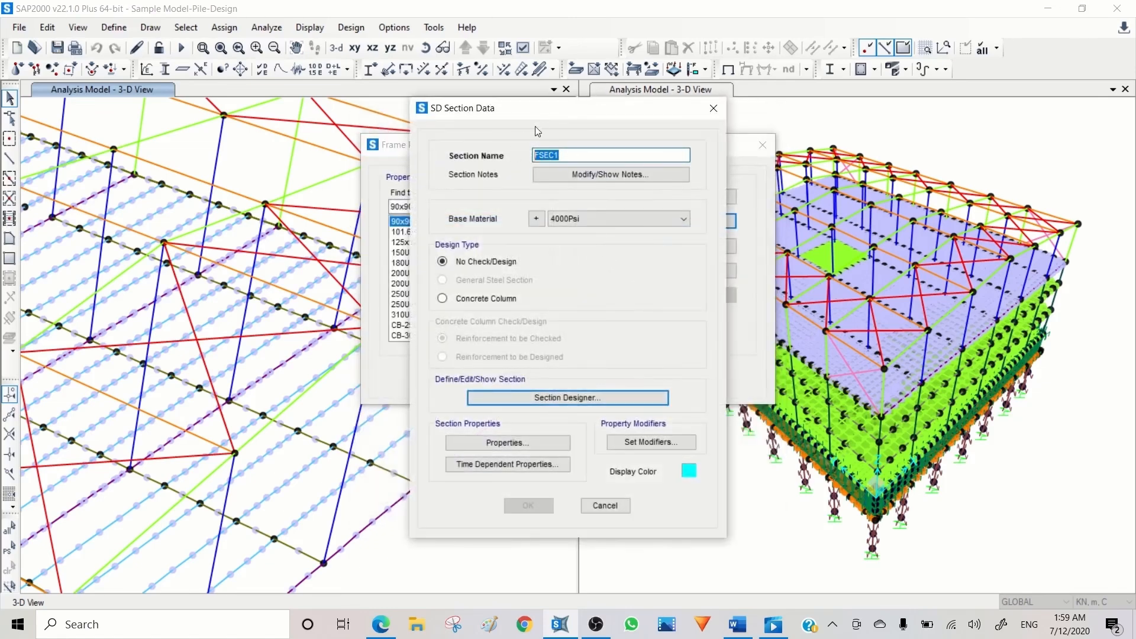
drag(553, 107, 806, 93)
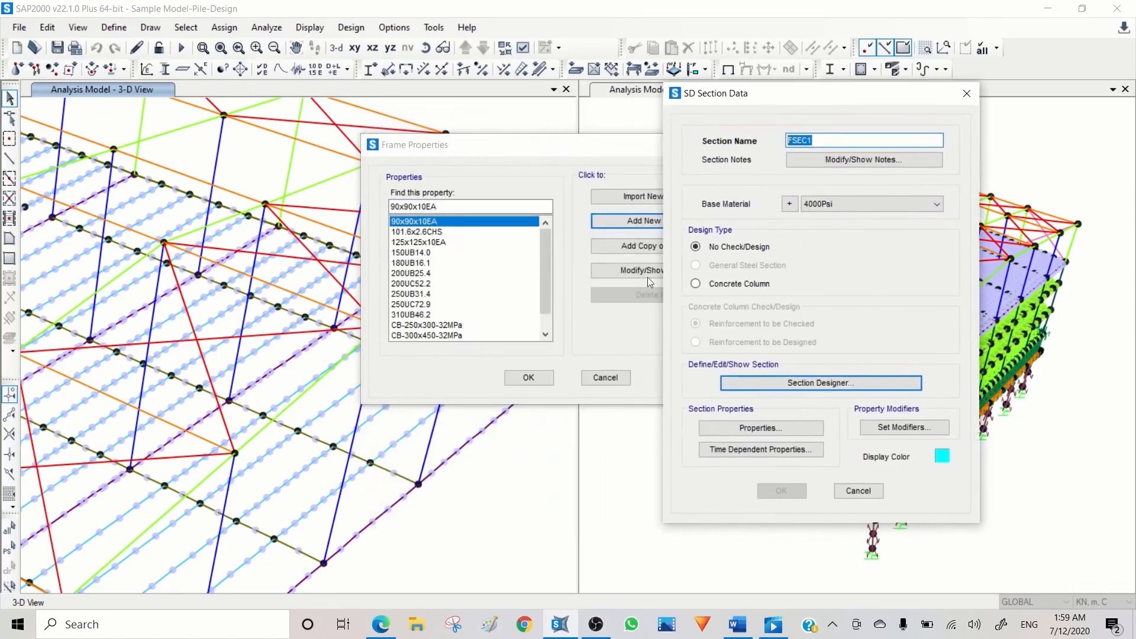
text(180UB-16-Comp)
click(828, 205)
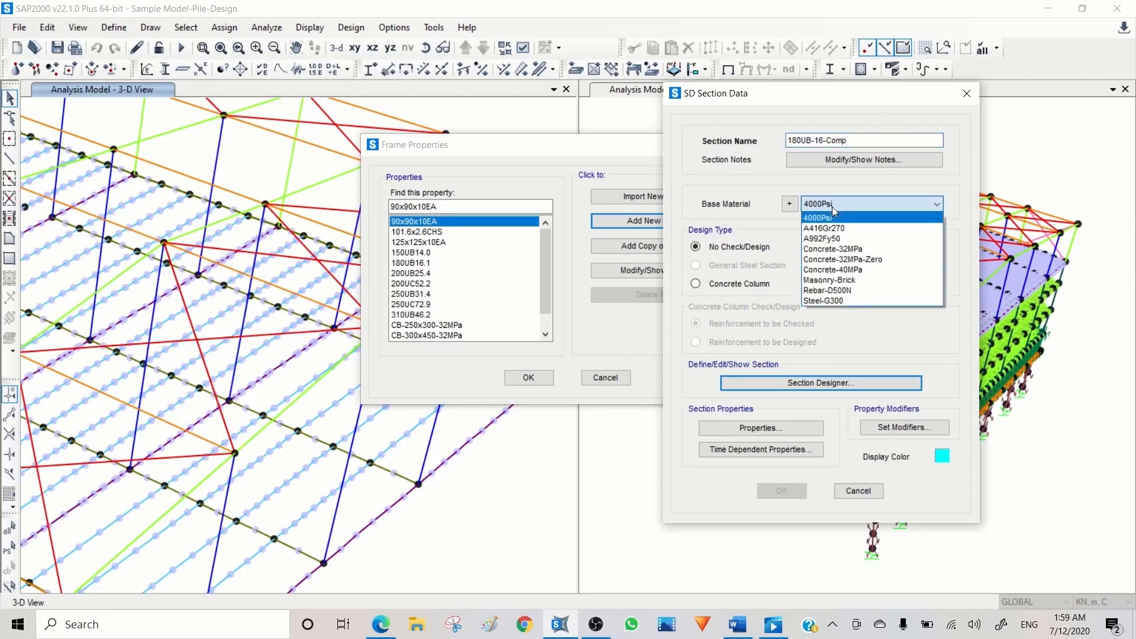
click(833, 300)
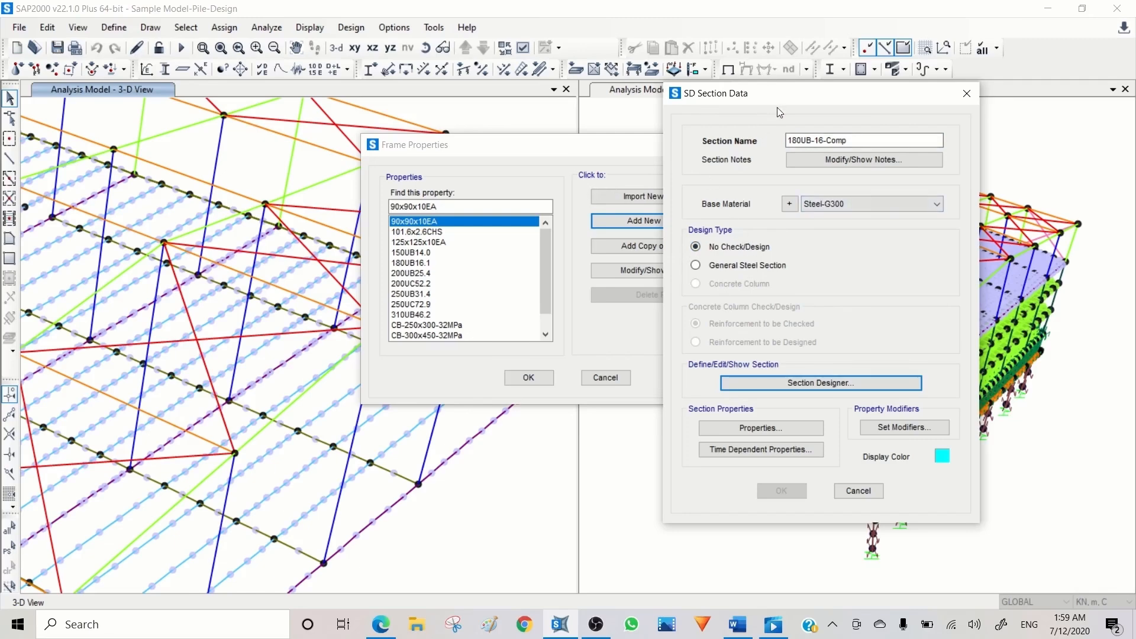
Open the section in Section Designer and draw a structural I-section at the origin.
click(814, 384)
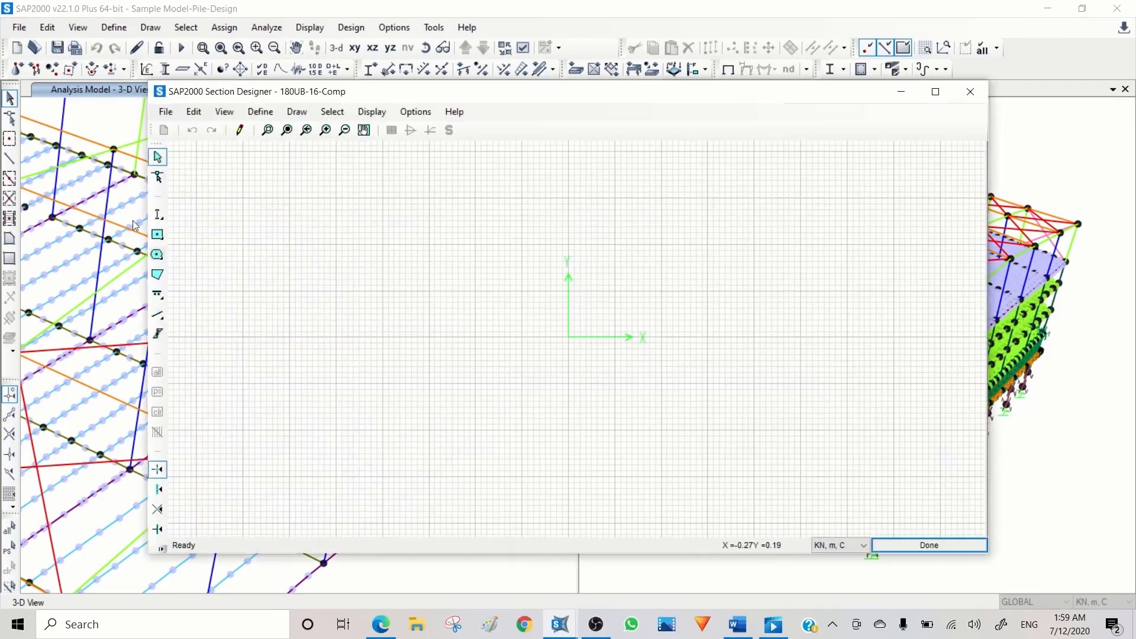
click(157, 215)
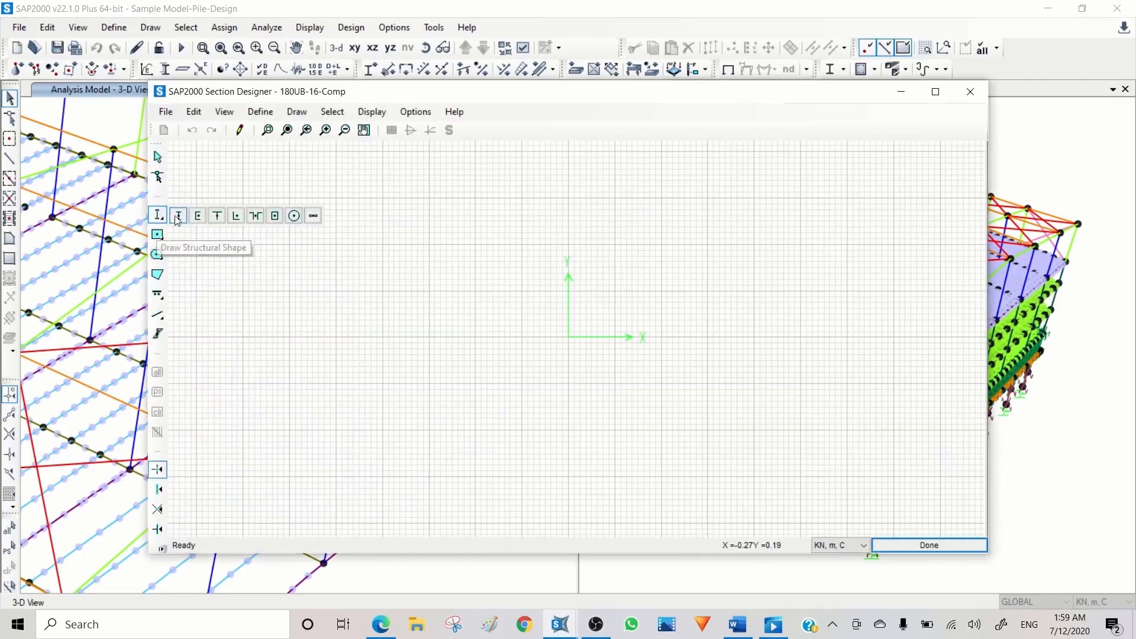
click(178, 215)
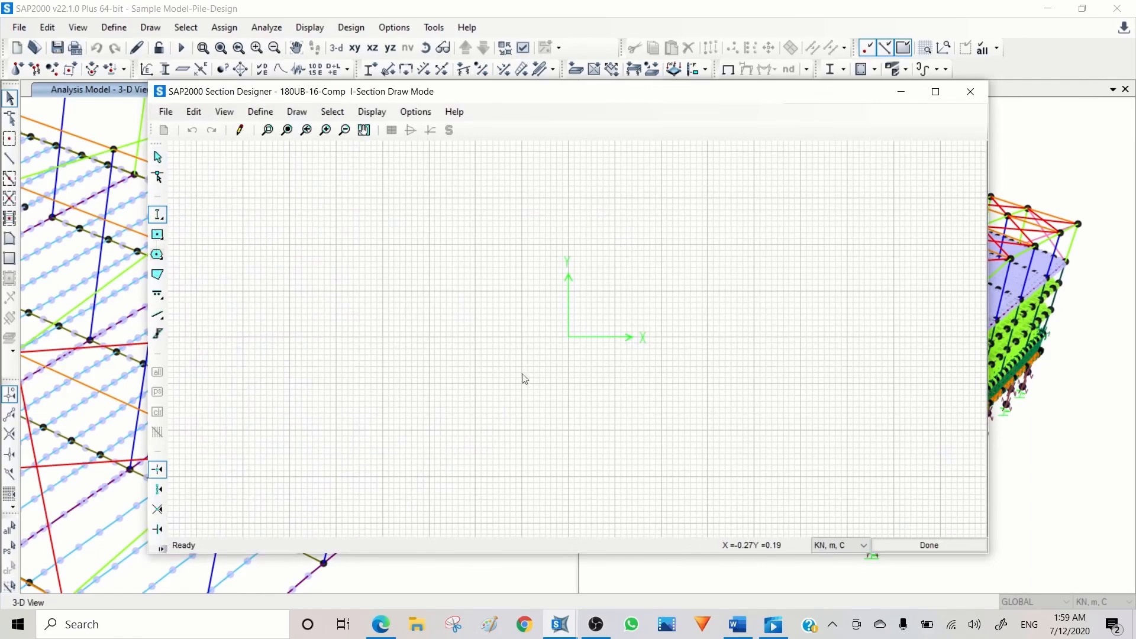
click(569, 336)
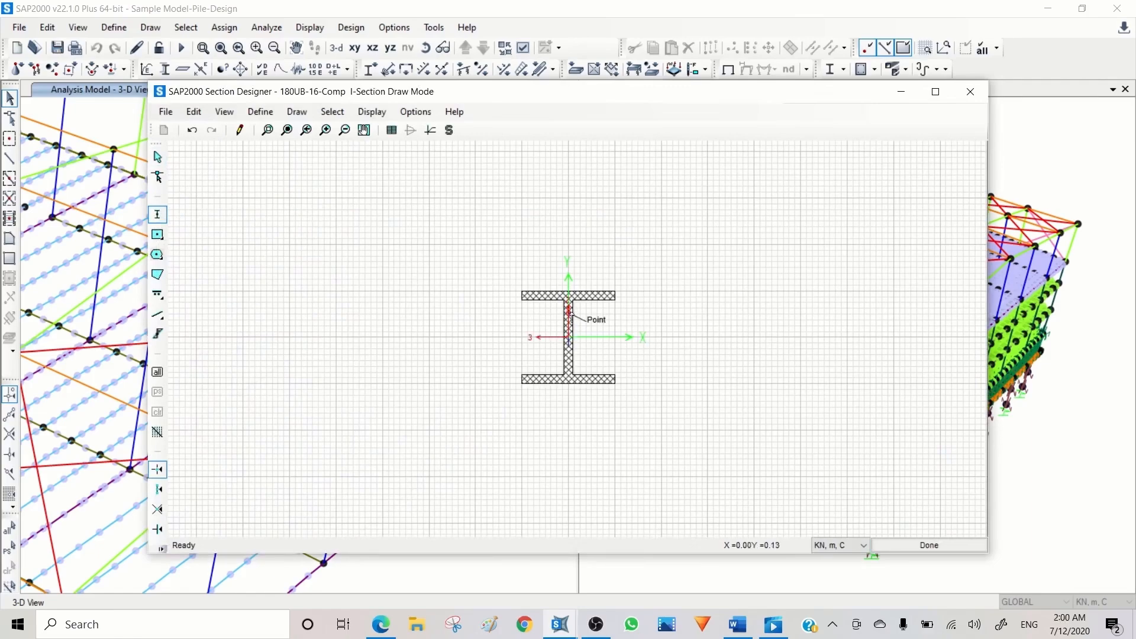
Assign the 180UB16.1 profile to the drawn I-section in its shape properties.
right_click(570, 312)
click(628, 210)
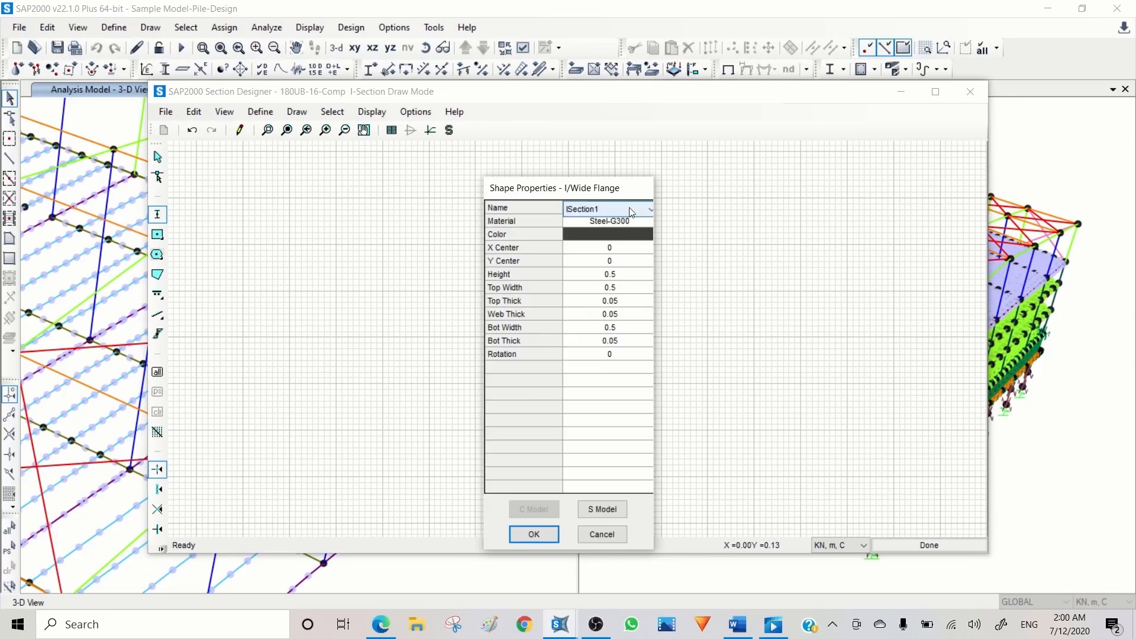
click(649, 209)
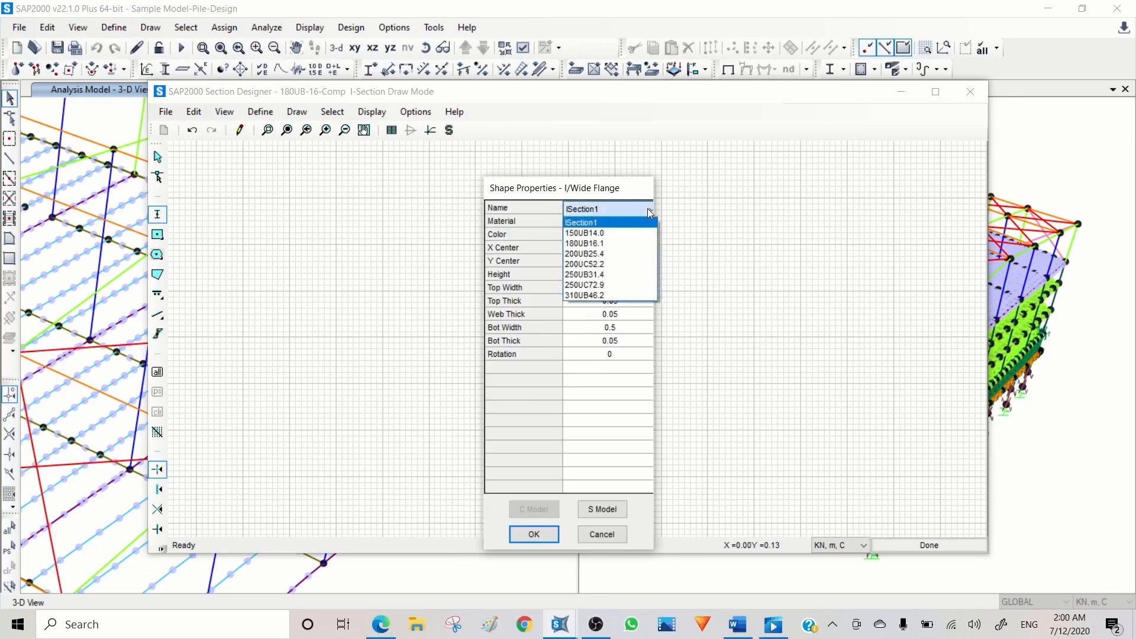
click(619, 244)
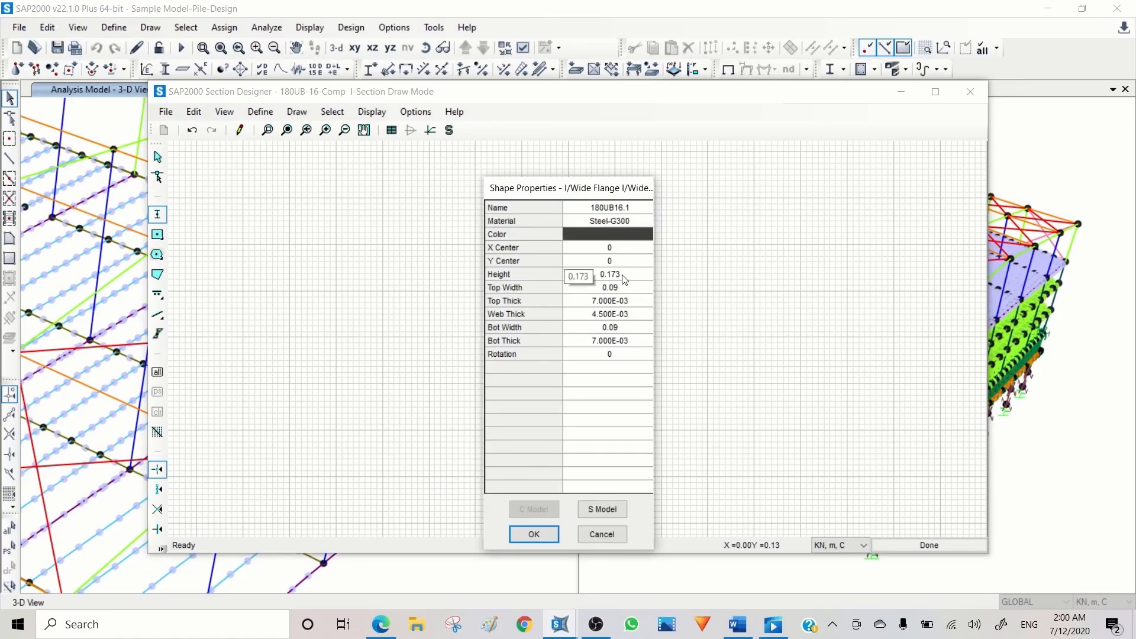
click(534, 534)
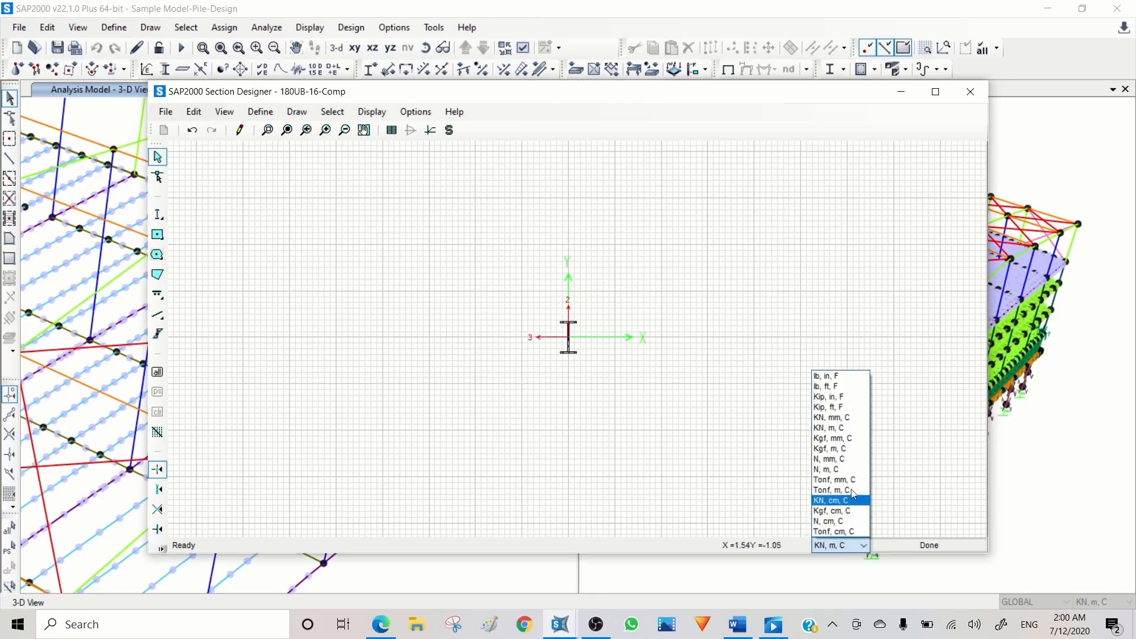
Switch the section units to N, mm, C and draw a solid rectangle centred at X 0, Y 250 above the I-section.
click(844, 459)
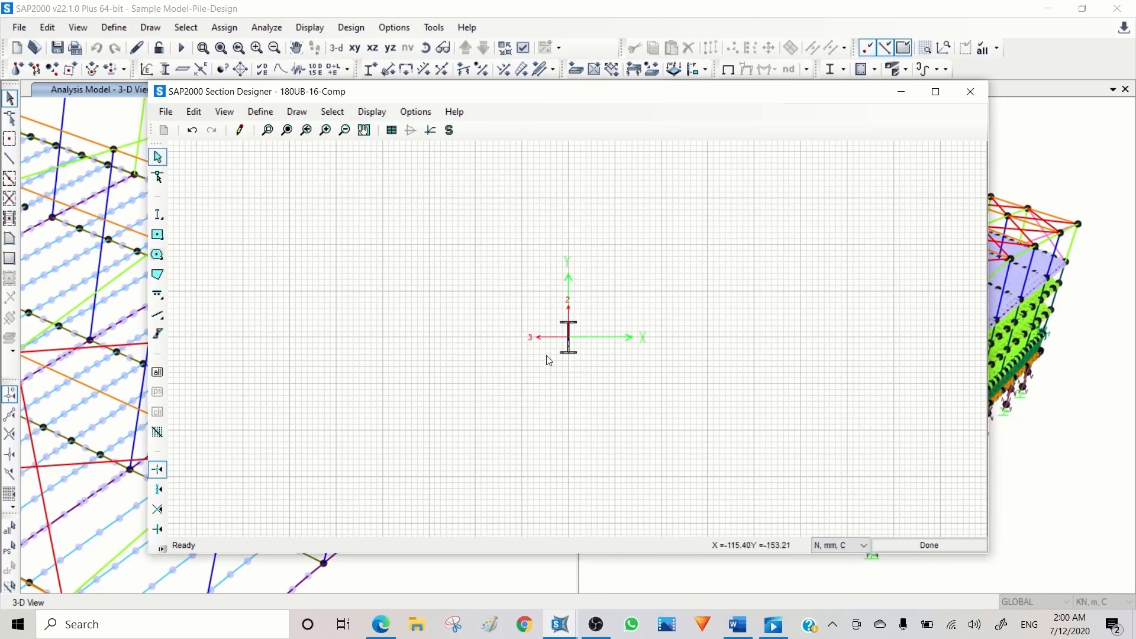
click(276, 132)
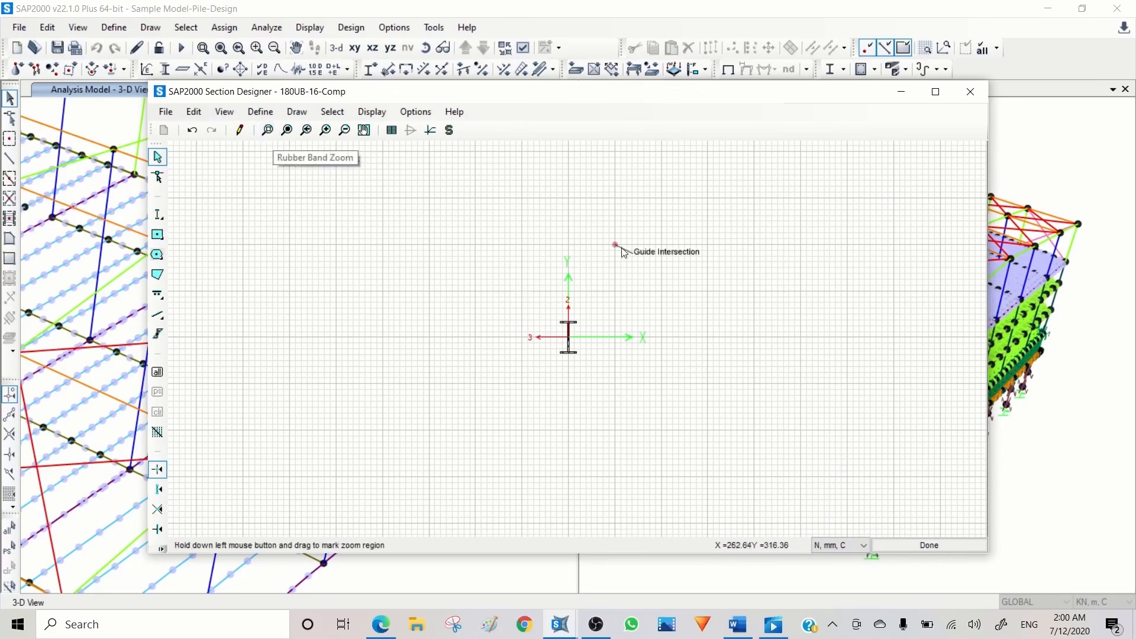
drag(642, 247, 472, 388)
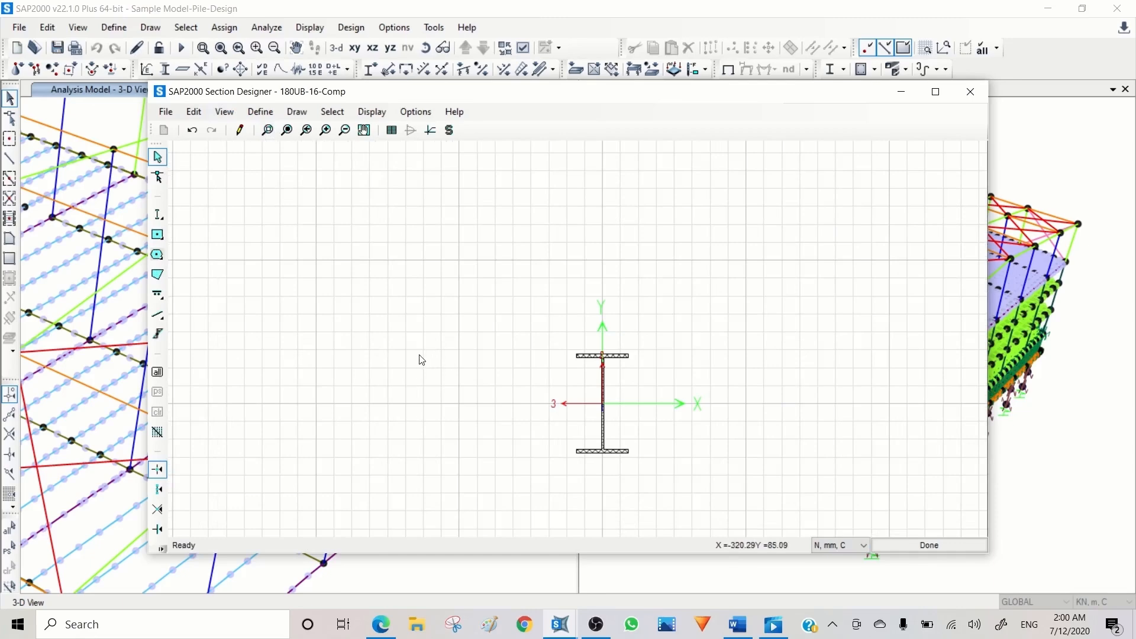
click(156, 238)
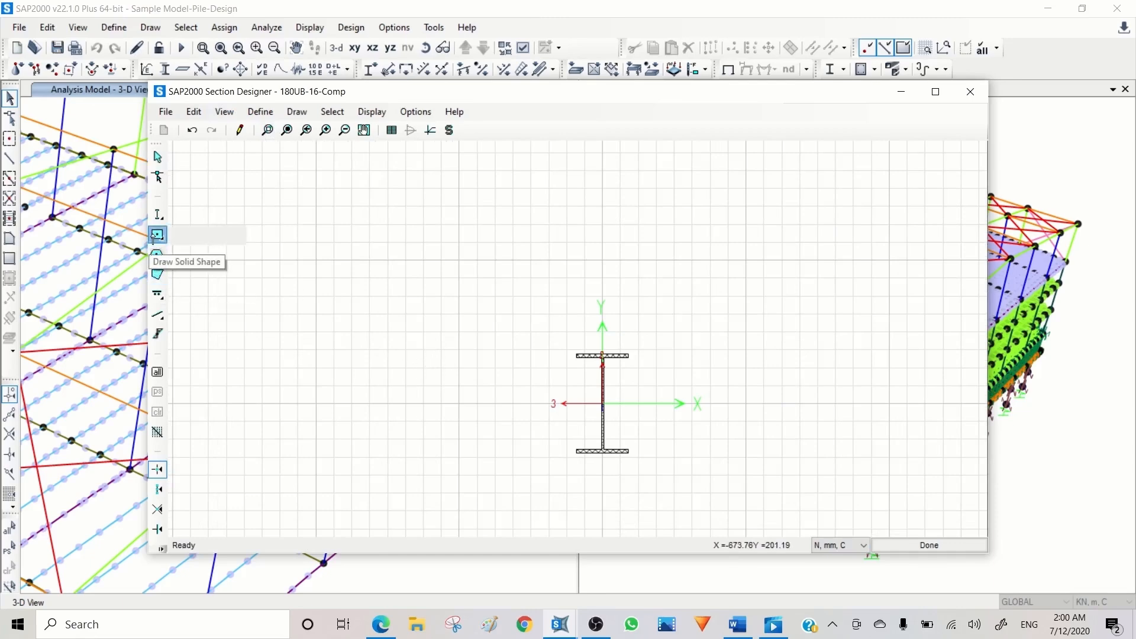
click(183, 237)
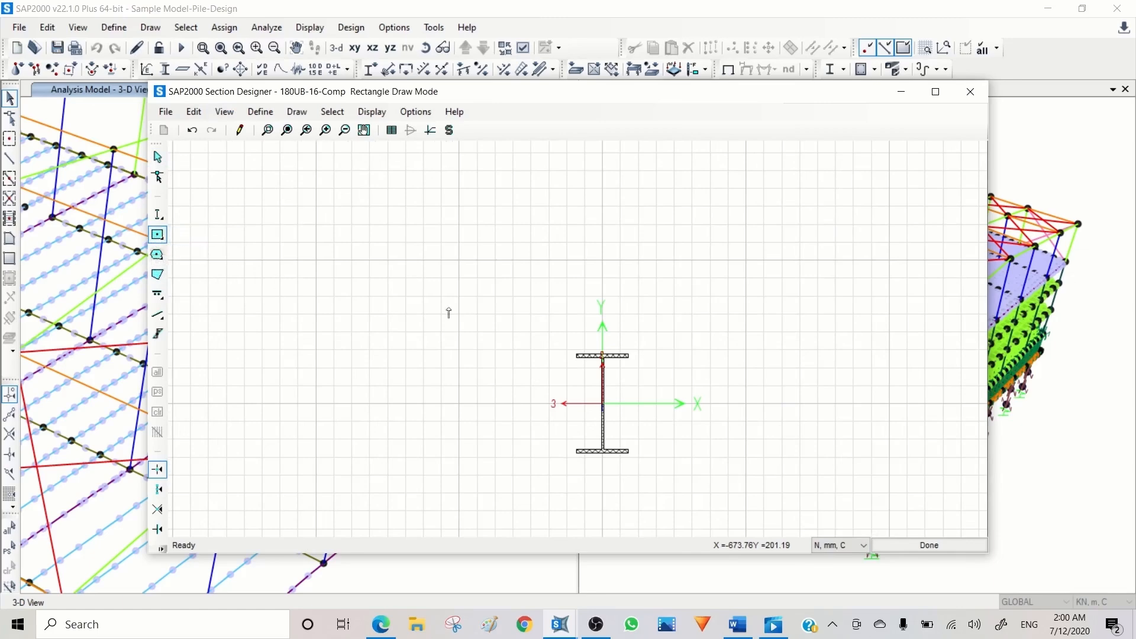
click(602, 261)
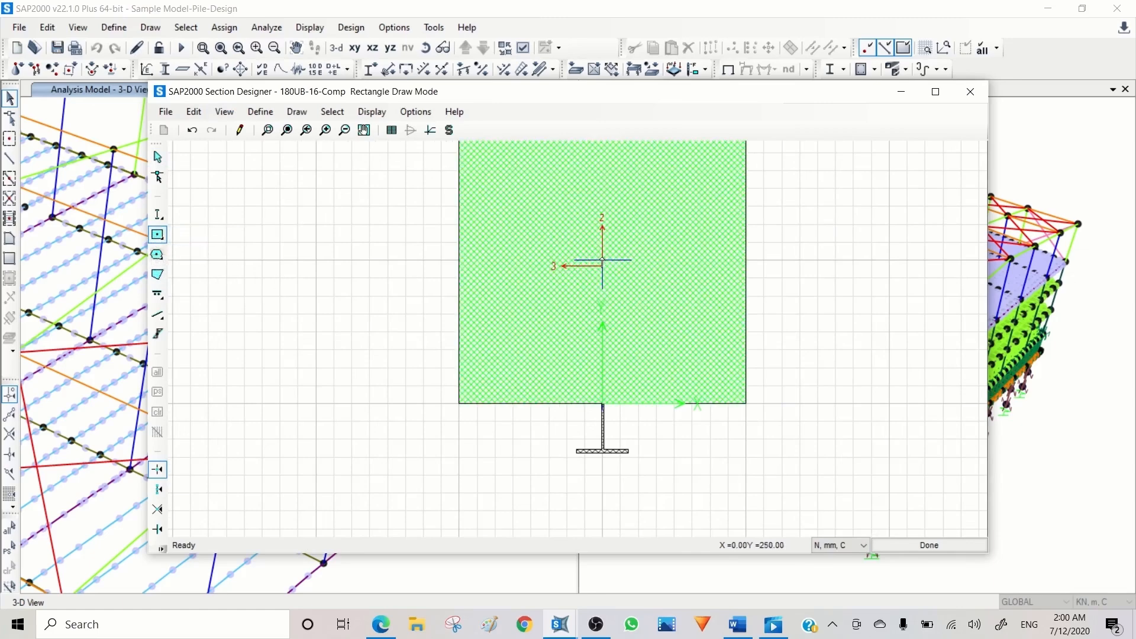
key(Escape)
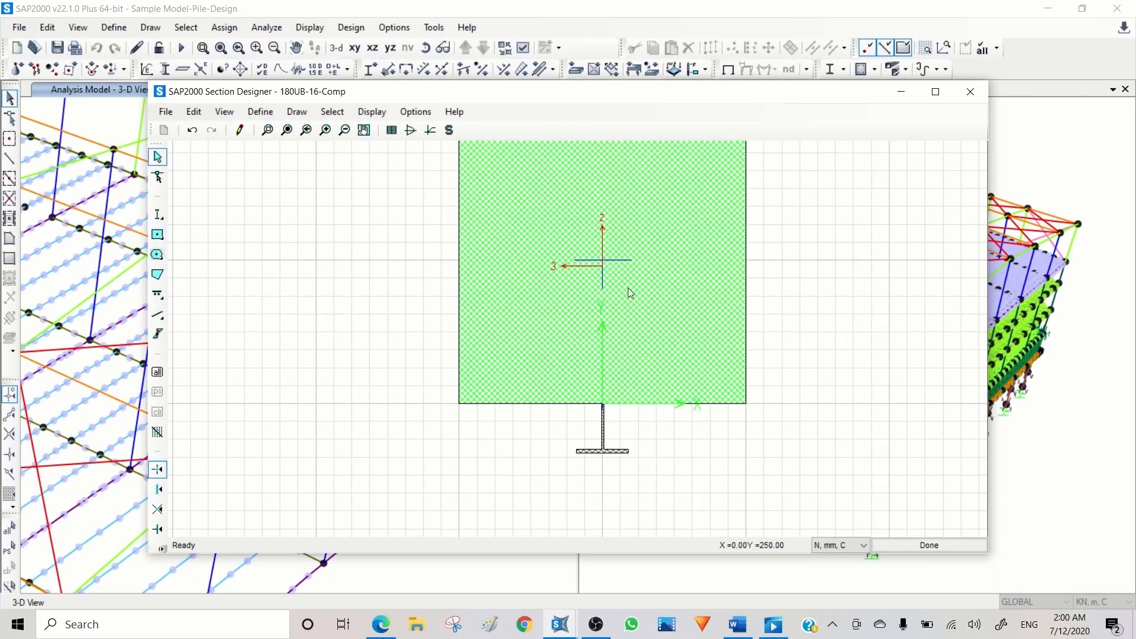
Change the solid rectangle's material to Concrete-32MPa-Zero in its shape properties.
right_click(628, 289)
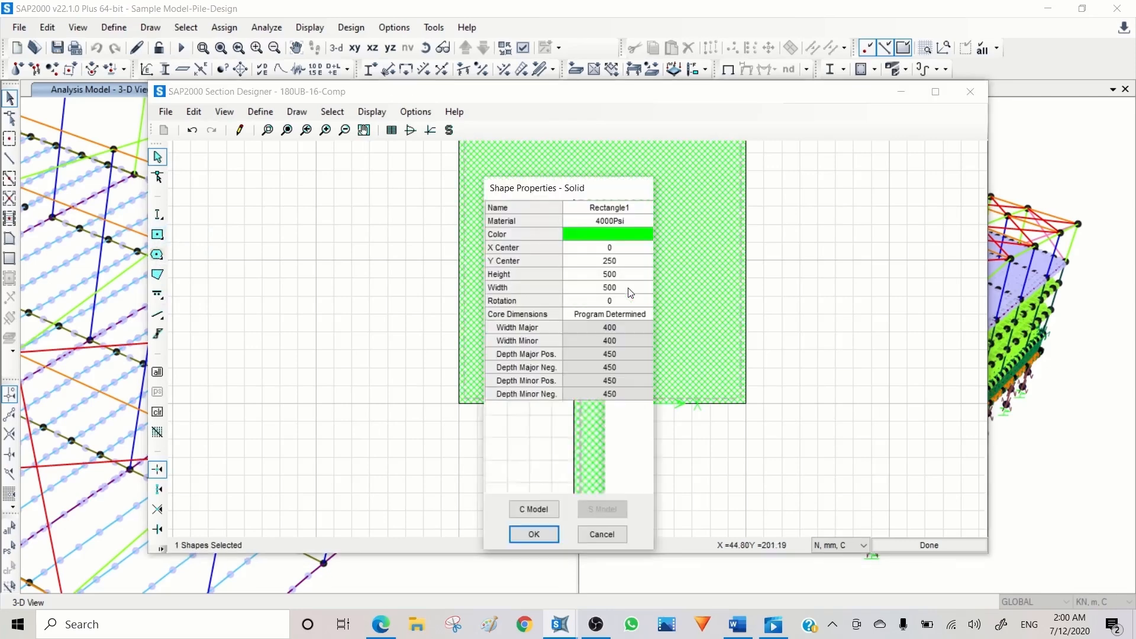
click(629, 221)
click(632, 219)
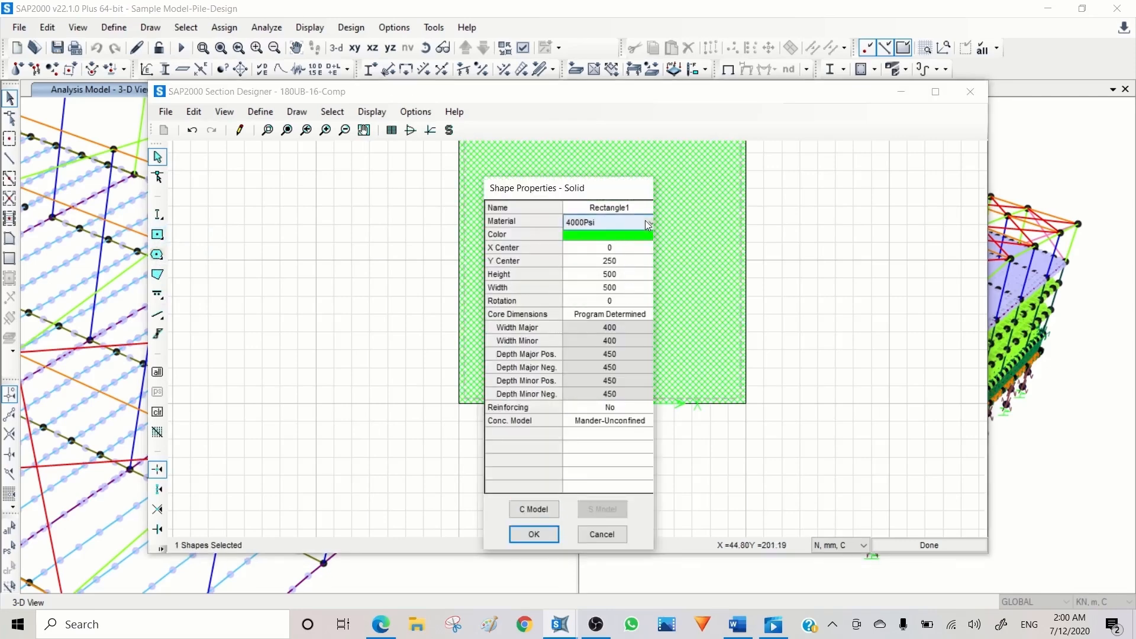
click(646, 223)
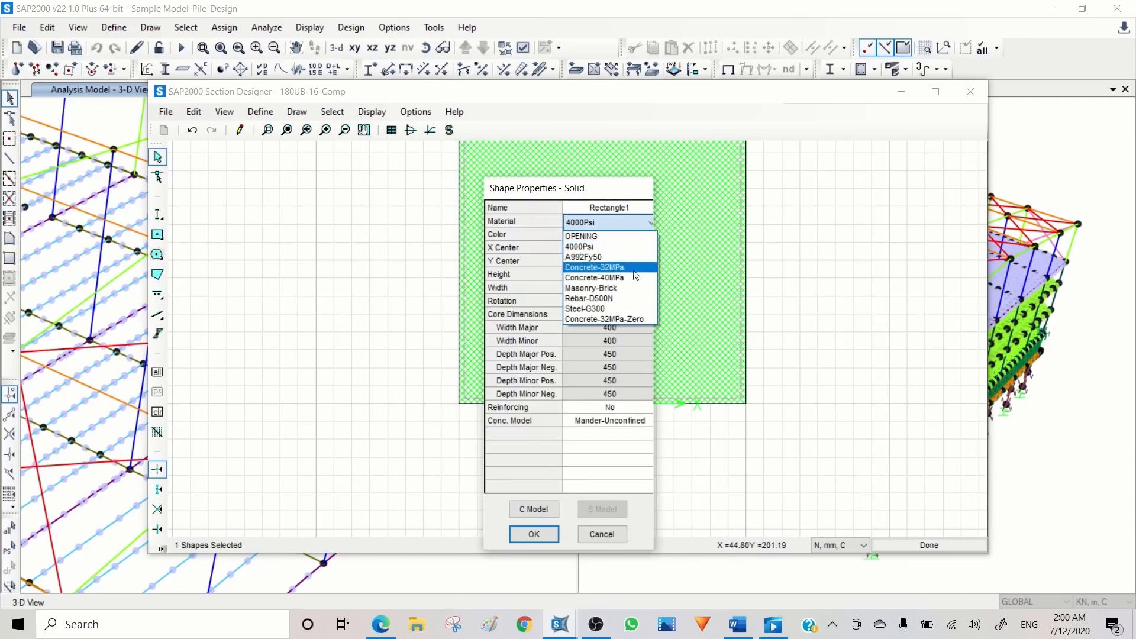
click(637, 319)
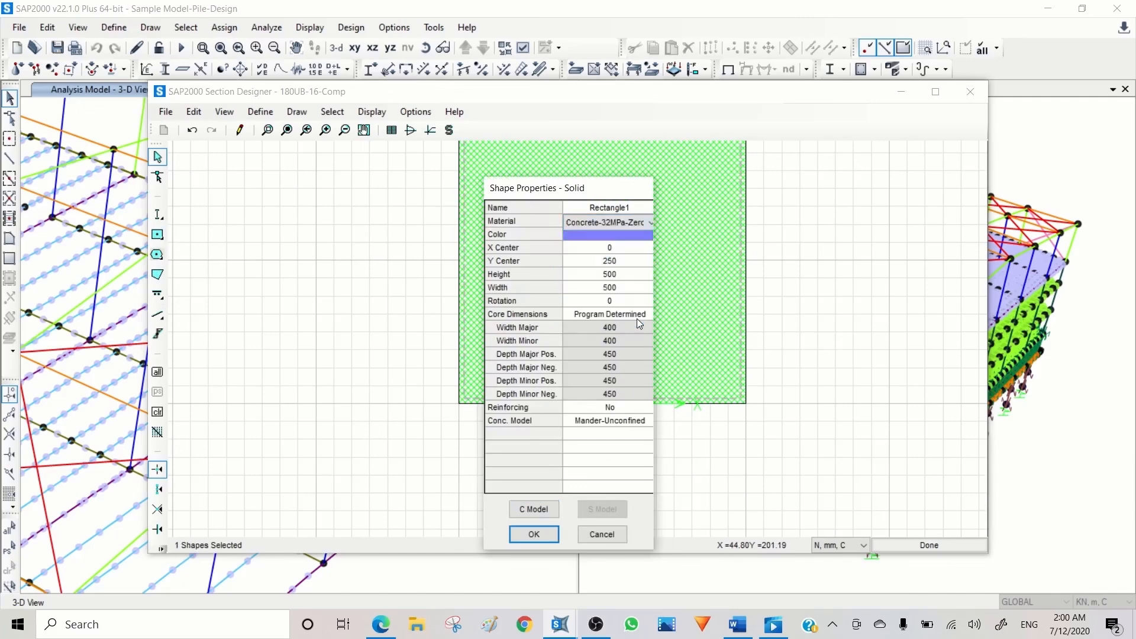
Set the solid rectangle's Y center to 166.5, height to 160 and width to 100 in its shape properties.
click(623, 262)
click(625, 261)
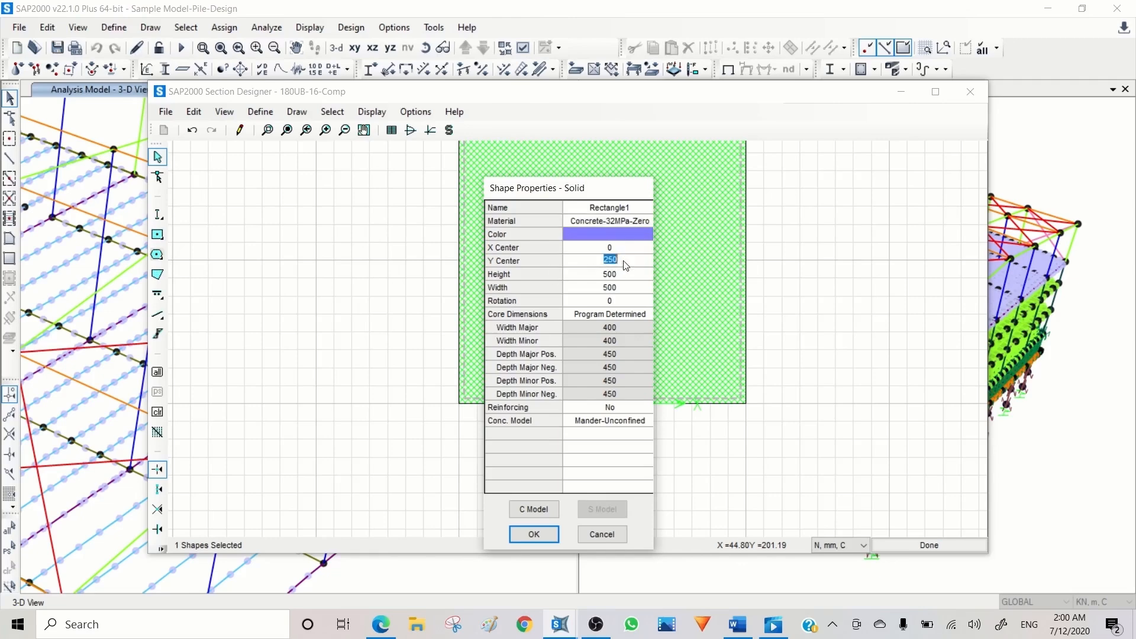
text(166.5)
click(628, 280)
click(582, 277)
text(160)
click(585, 288)
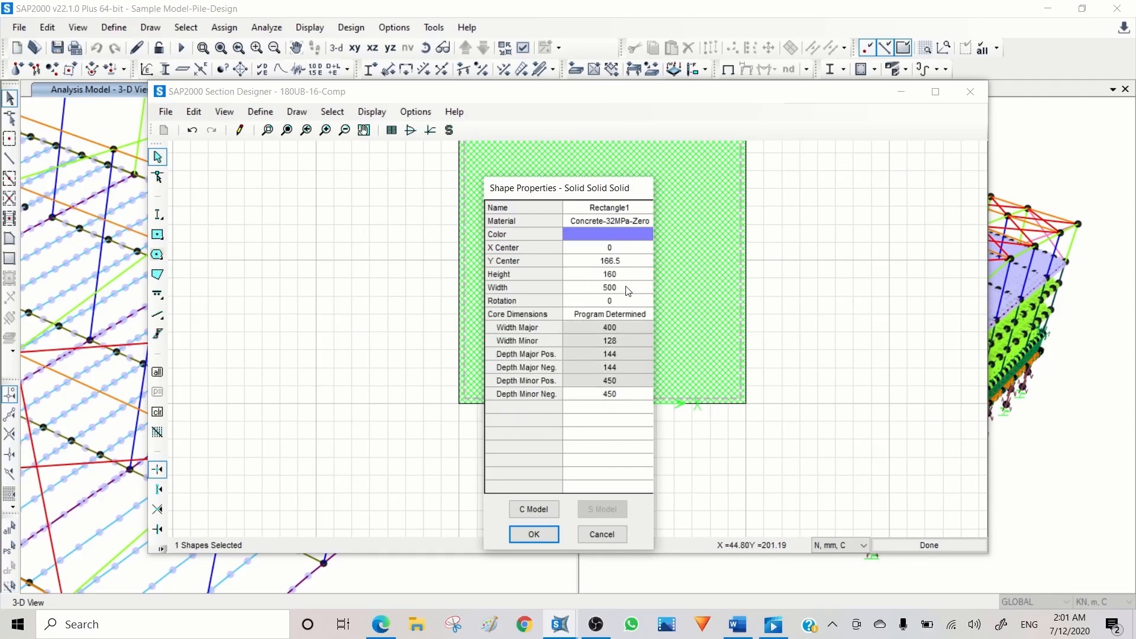
drag(626, 287, 576, 287)
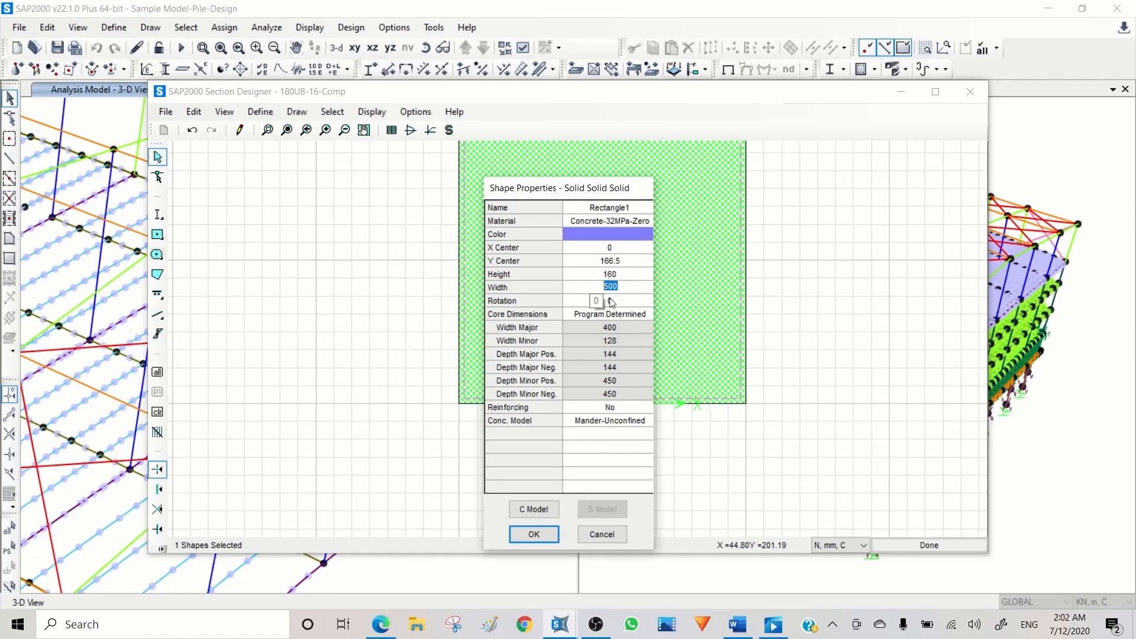
text(100)
click(543, 537)
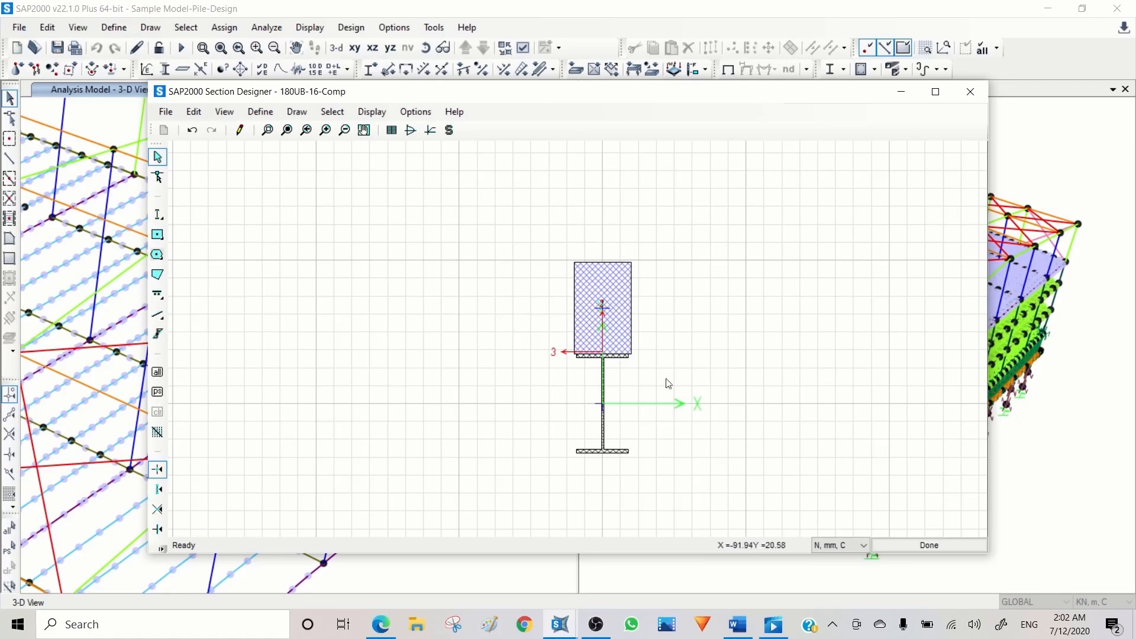
Finish the section drawing and save 180UB-16-Comp to the model's frame properties.
click(928, 545)
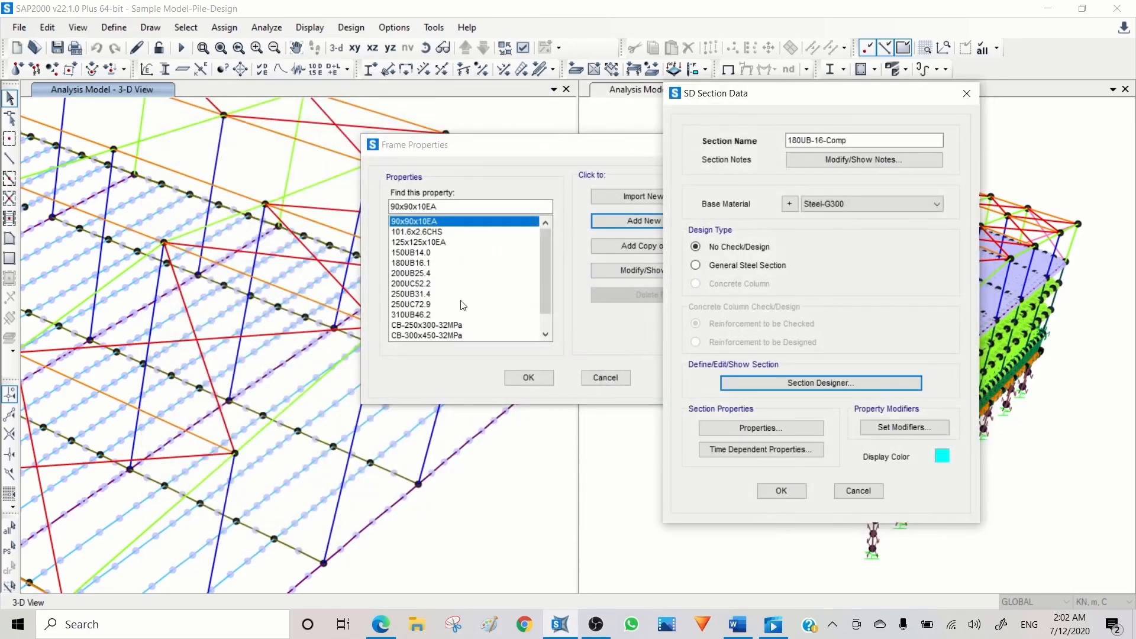
click(782, 491)
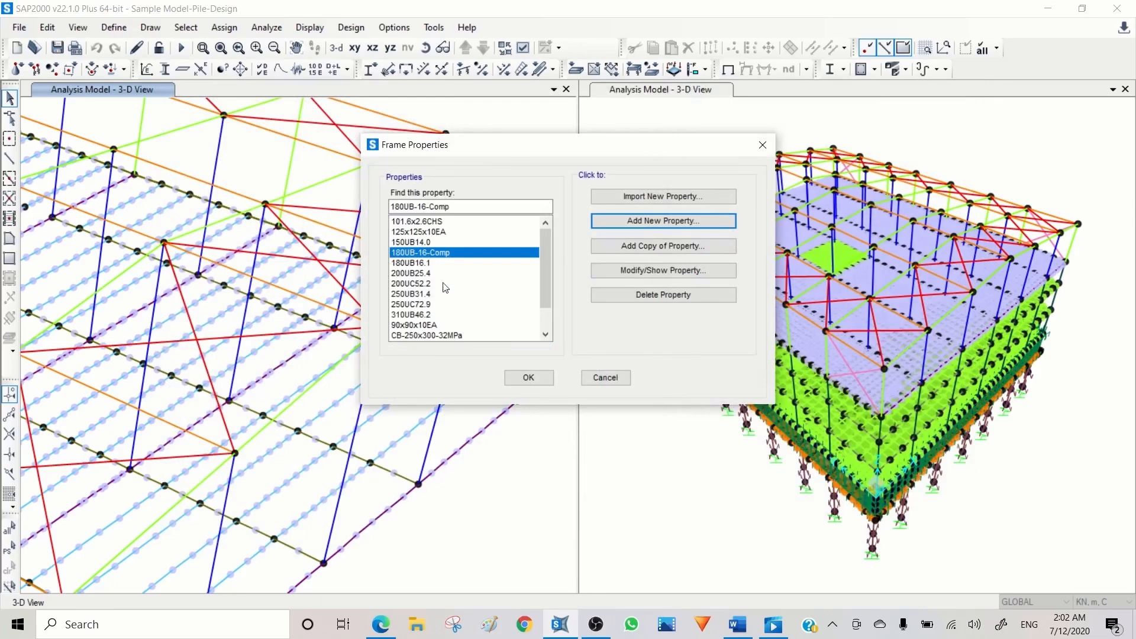
click(531, 377)
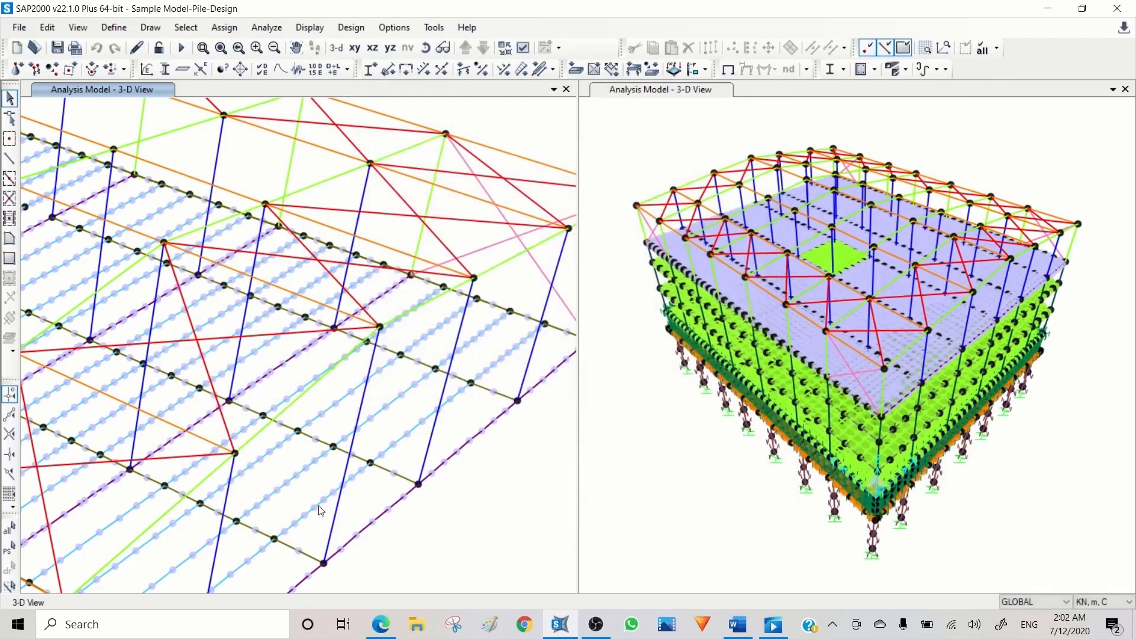
Select four parallel secondary floor beams in the end bay and assign them the 180UB-16-Comp frame section.
click(416, 428)
click(393, 402)
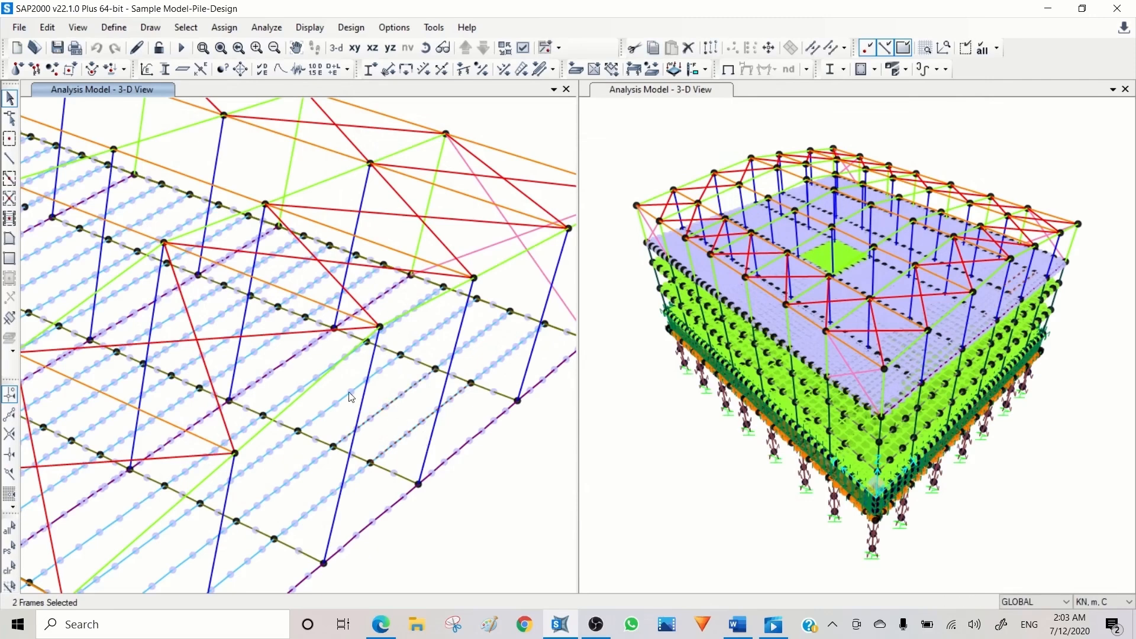
click(346, 393)
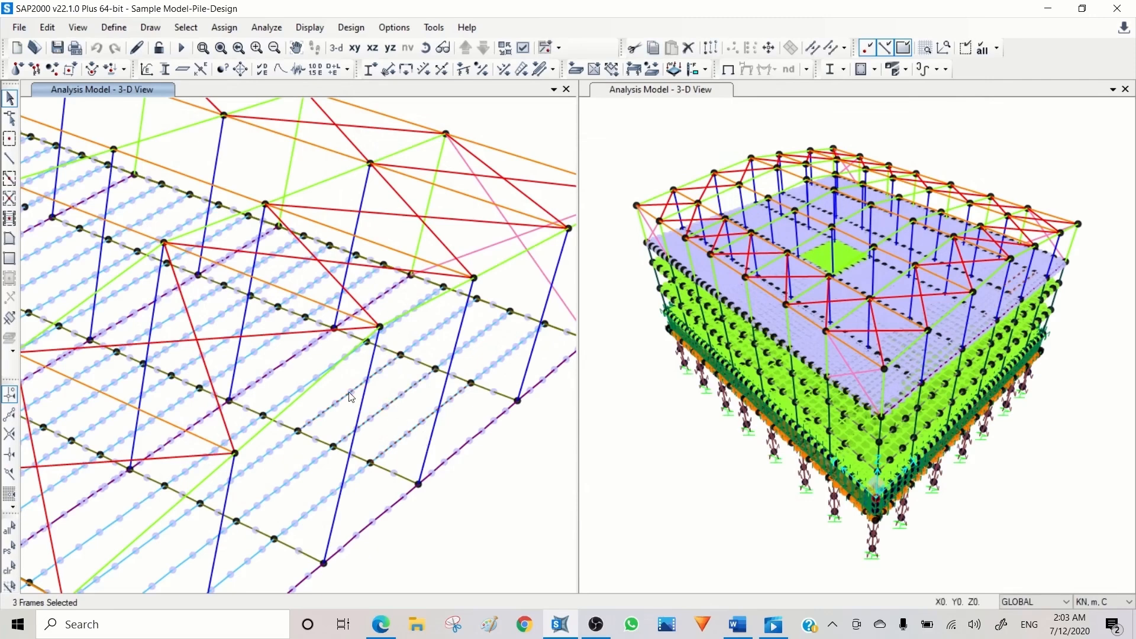
click(312, 385)
click(370, 71)
click(545, 368)
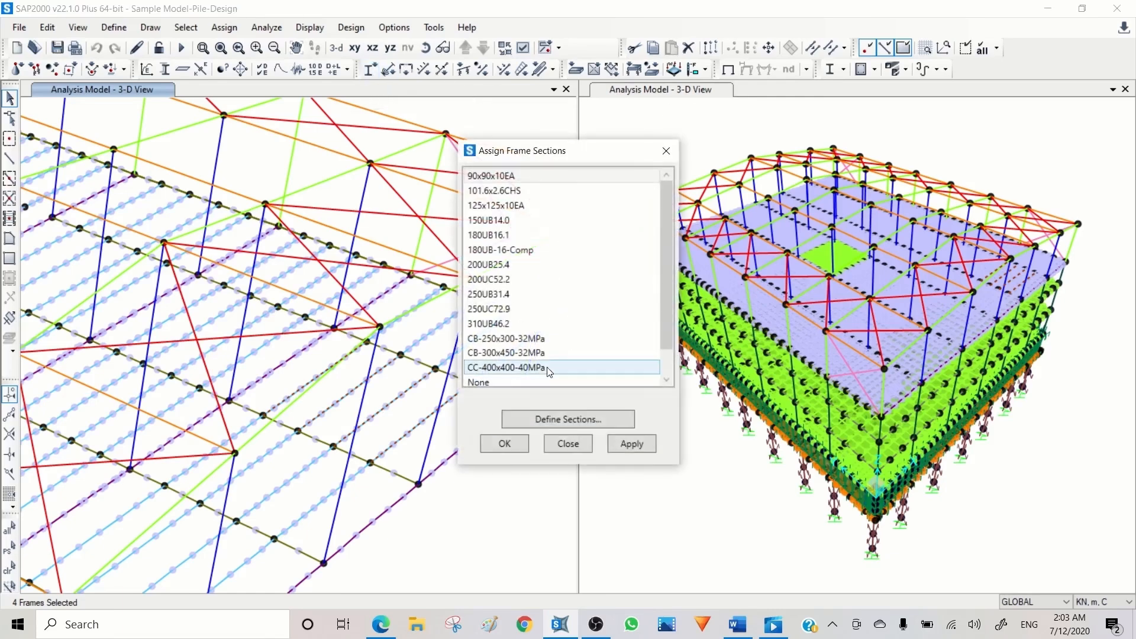
click(526, 250)
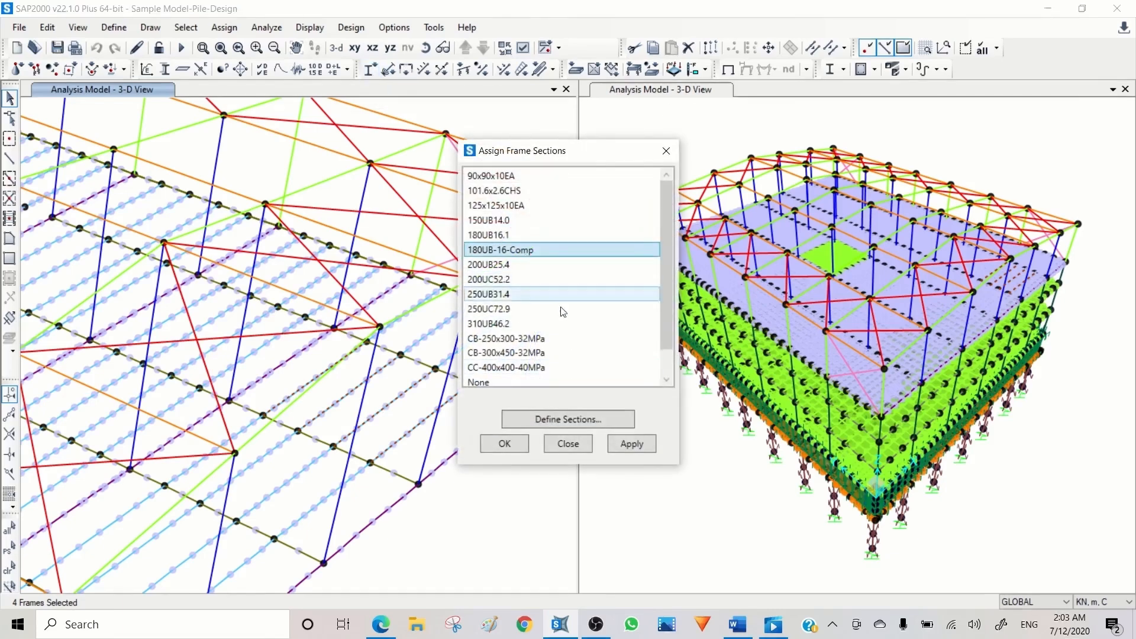
click(630, 444)
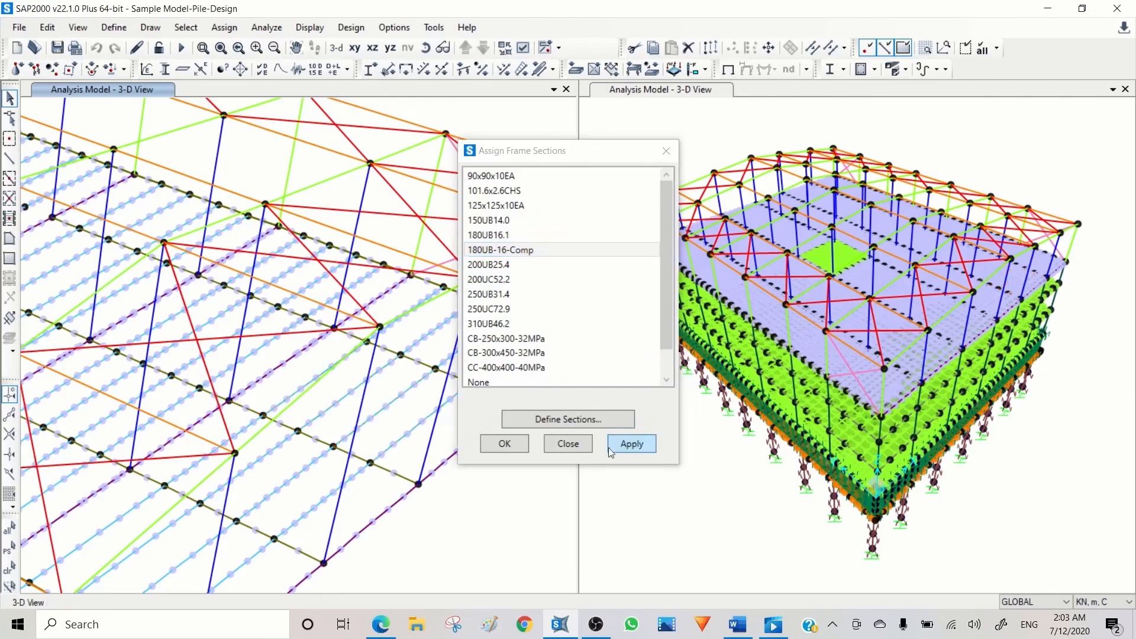
click(568, 443)
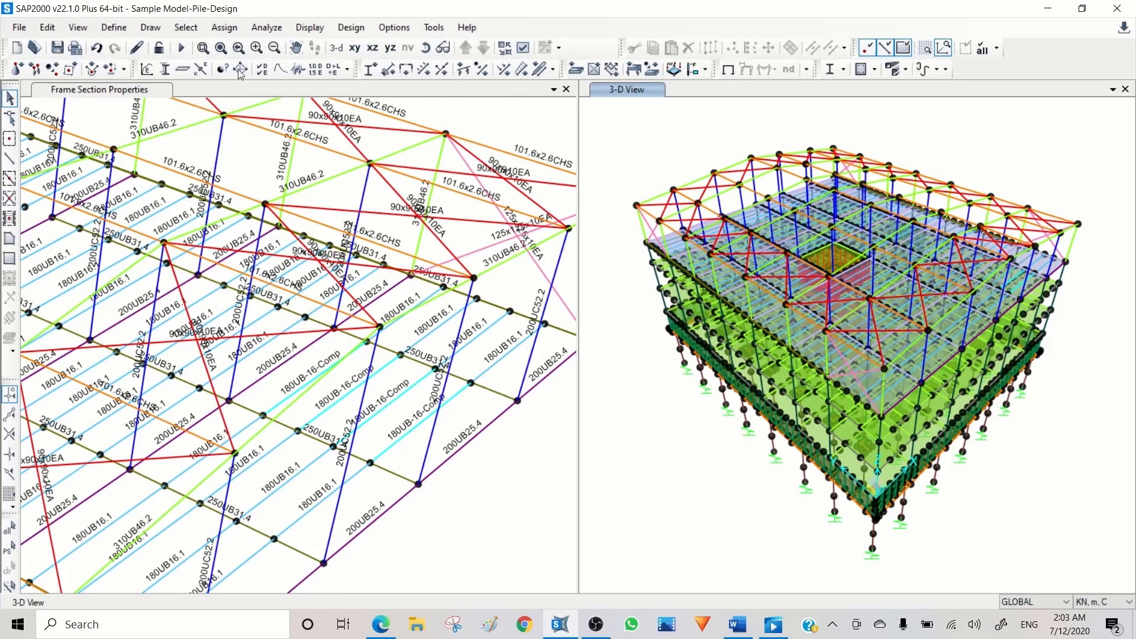
Run the analysis for all load cases and display the filled Moment 3-3 frame diagram for the COMBS-G2 combination.
click(181, 48)
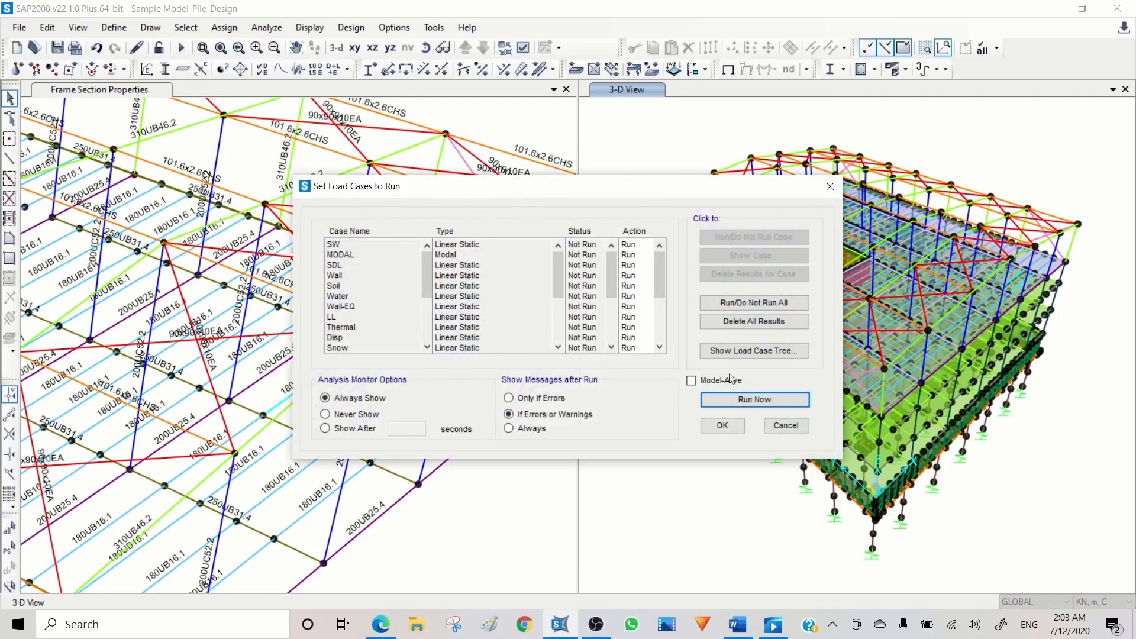
click(741, 400)
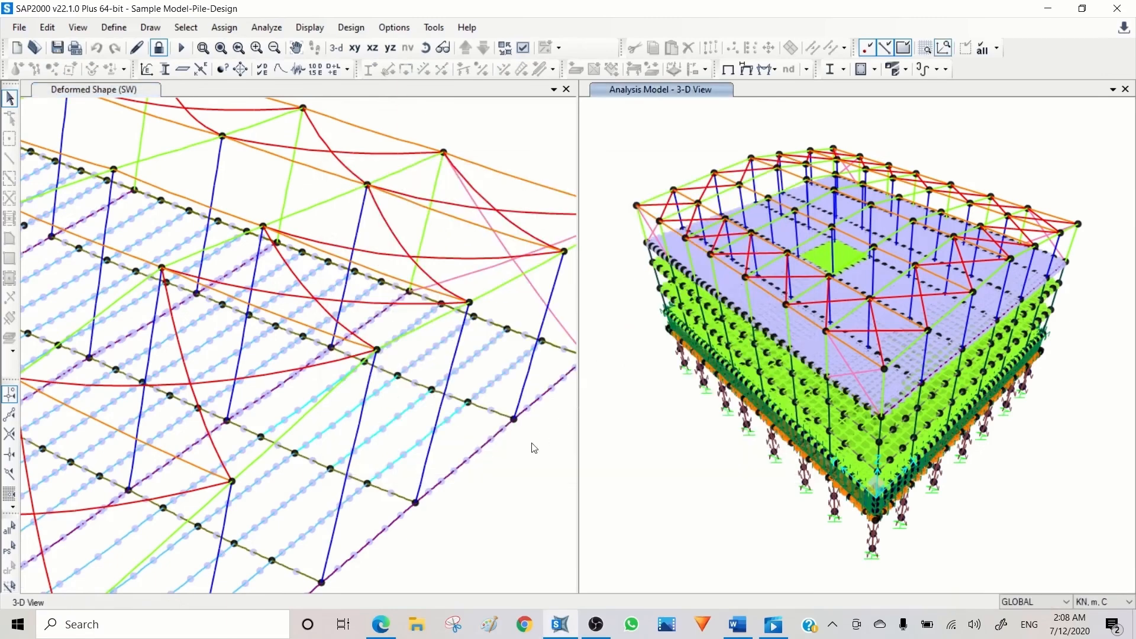
click(764, 67)
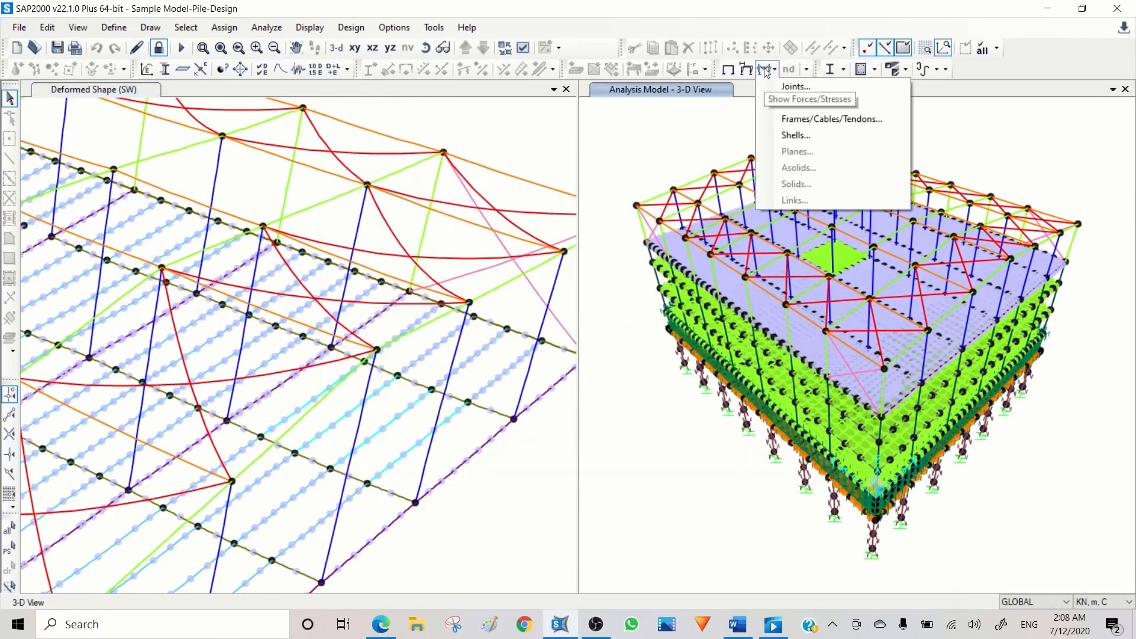
click(807, 119)
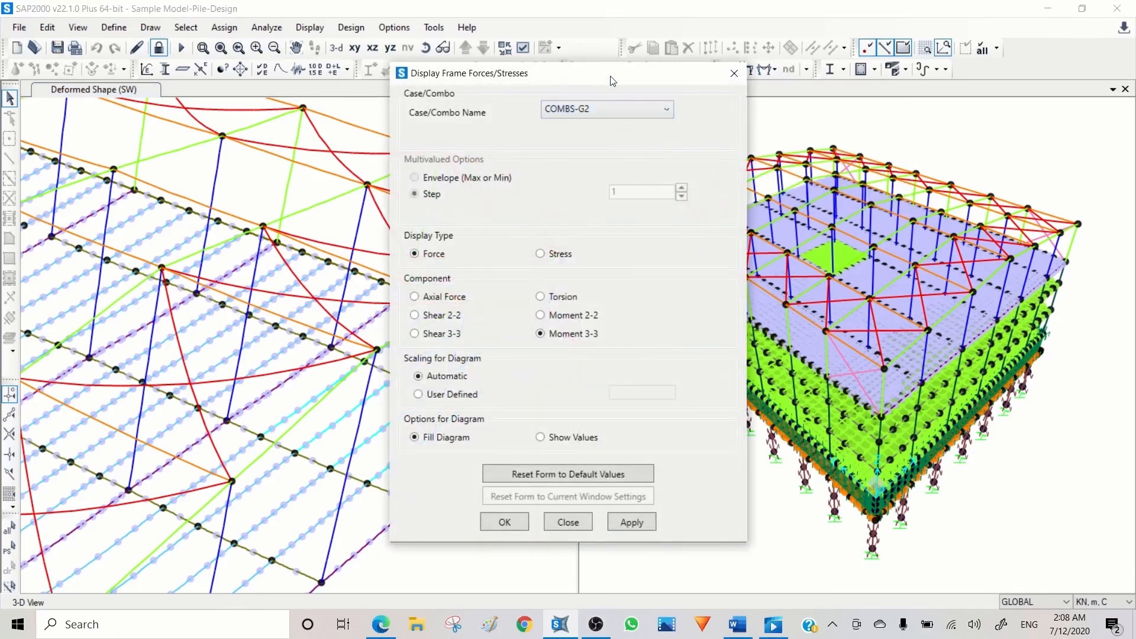
drag(613, 81, 872, 93)
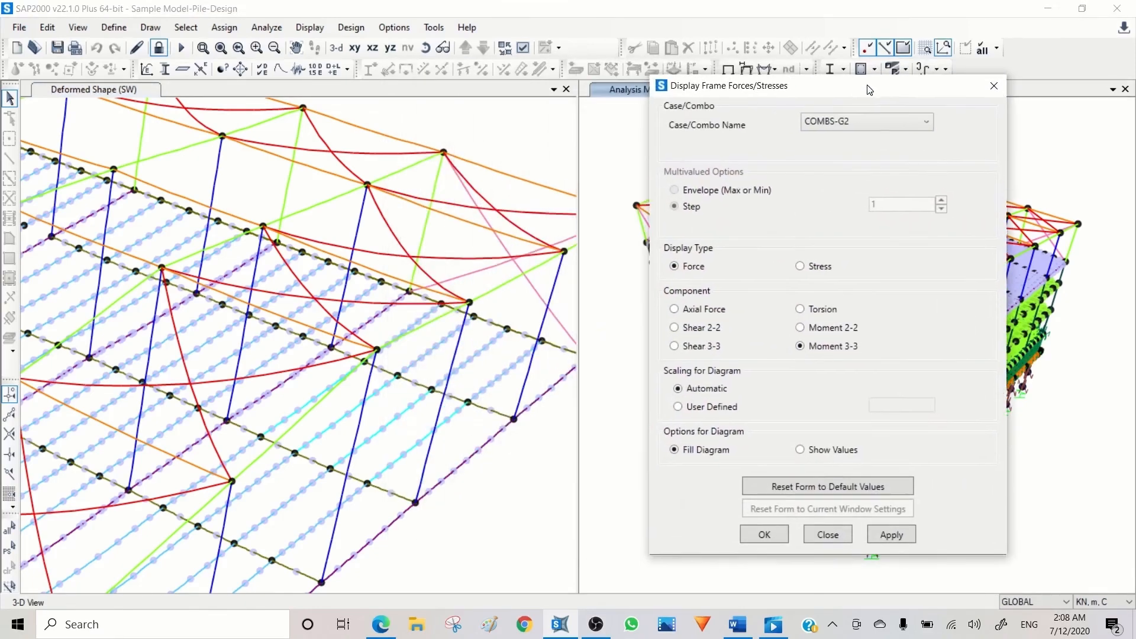
click(888, 534)
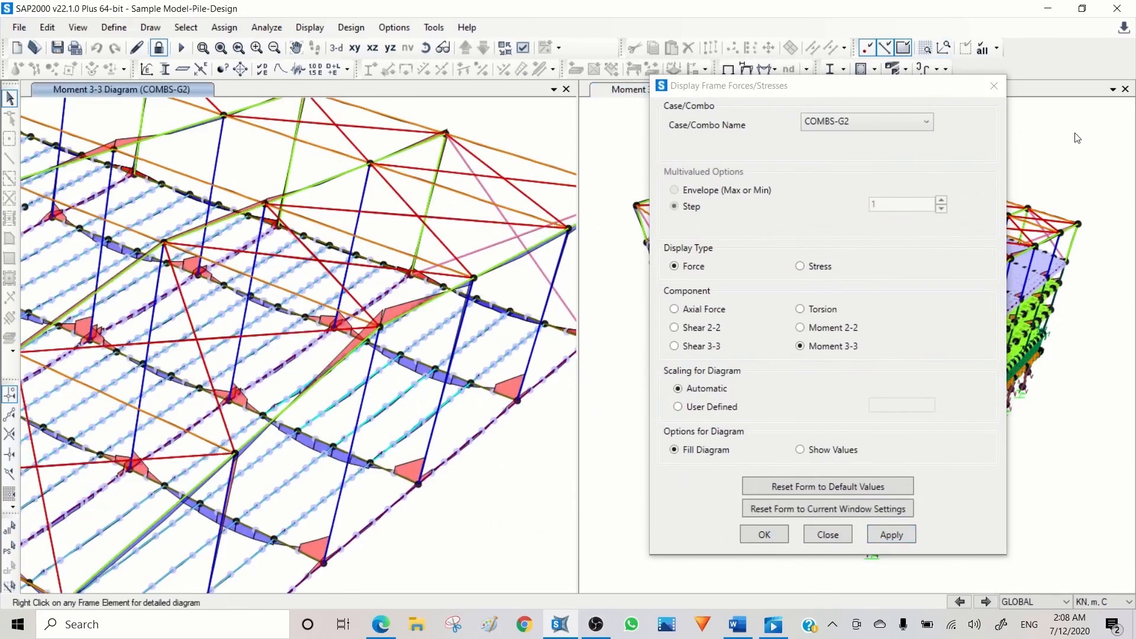
click(727, 68)
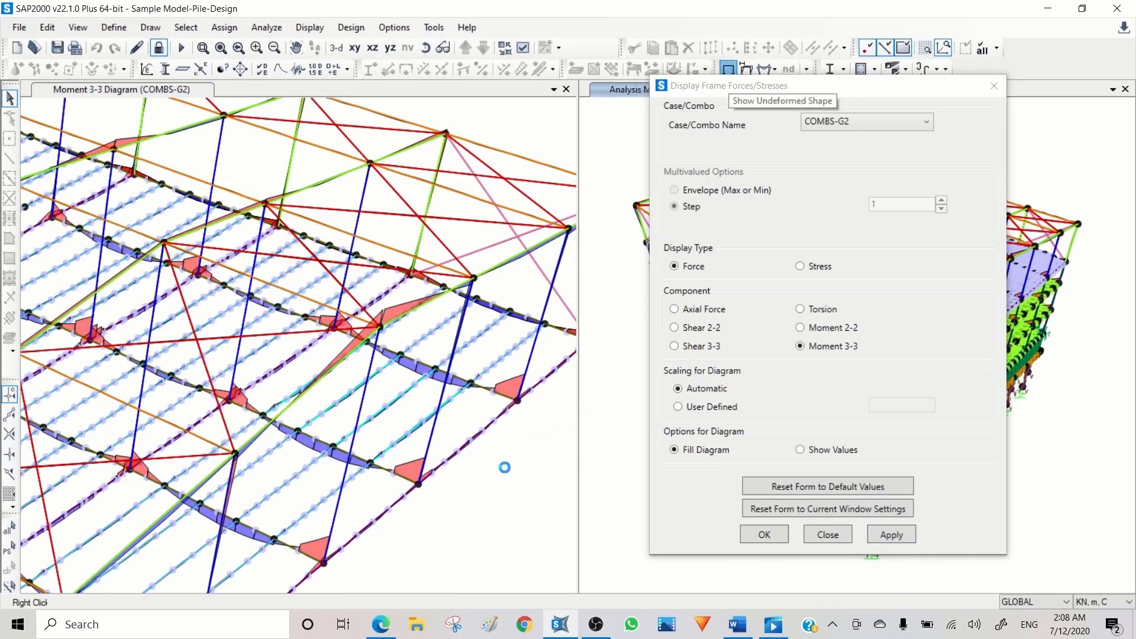
Inspect the shear, moment and deflection diagrams of a 180UB-16-Comp beam under COMBS-G2, and close the result dialogs.
mouse_move(417, 430)
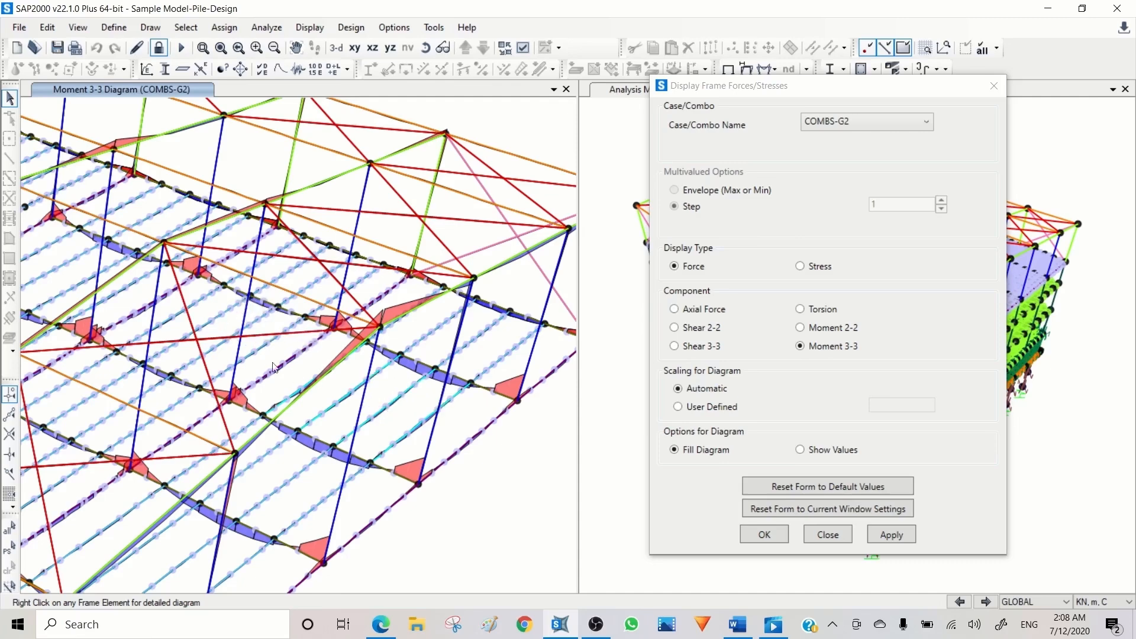
right_click(418, 426)
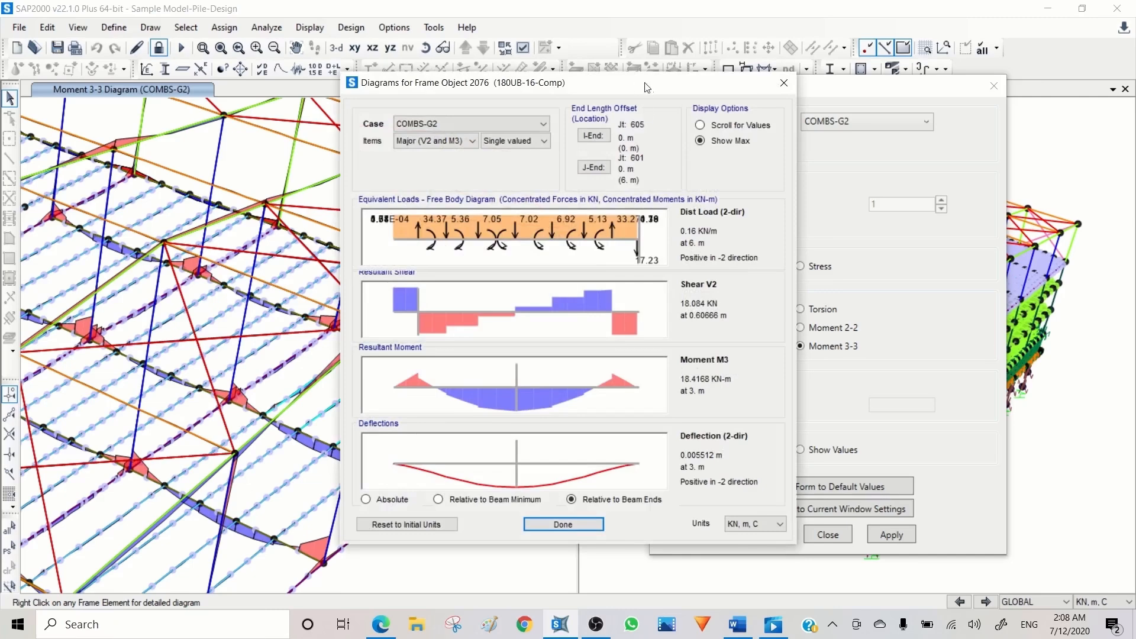
drag(636, 84, 922, 74)
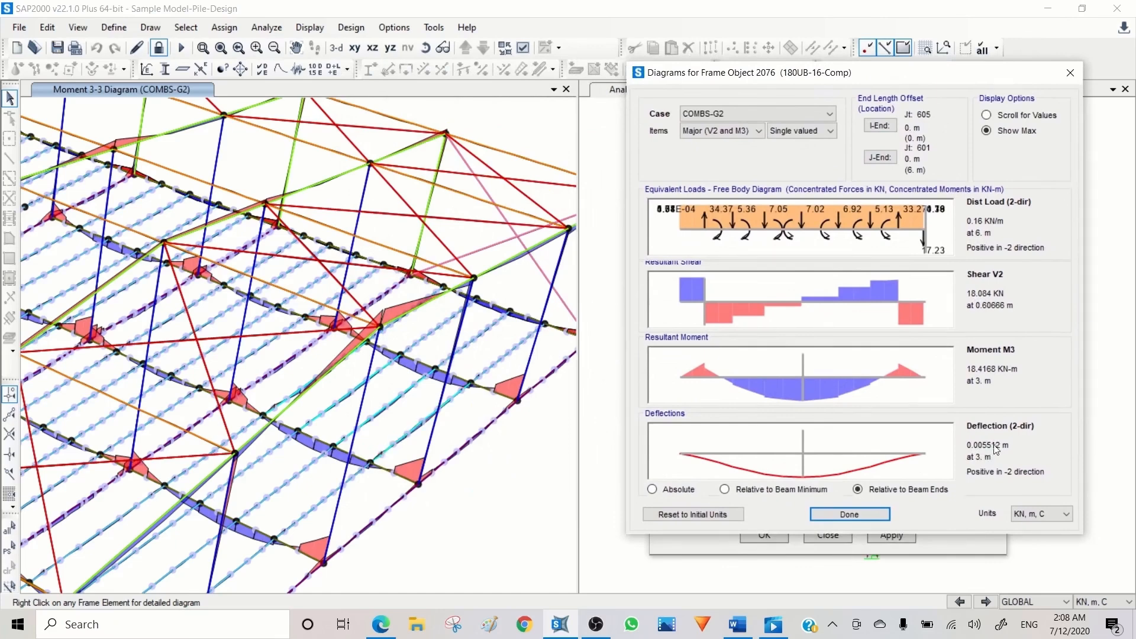
click(849, 514)
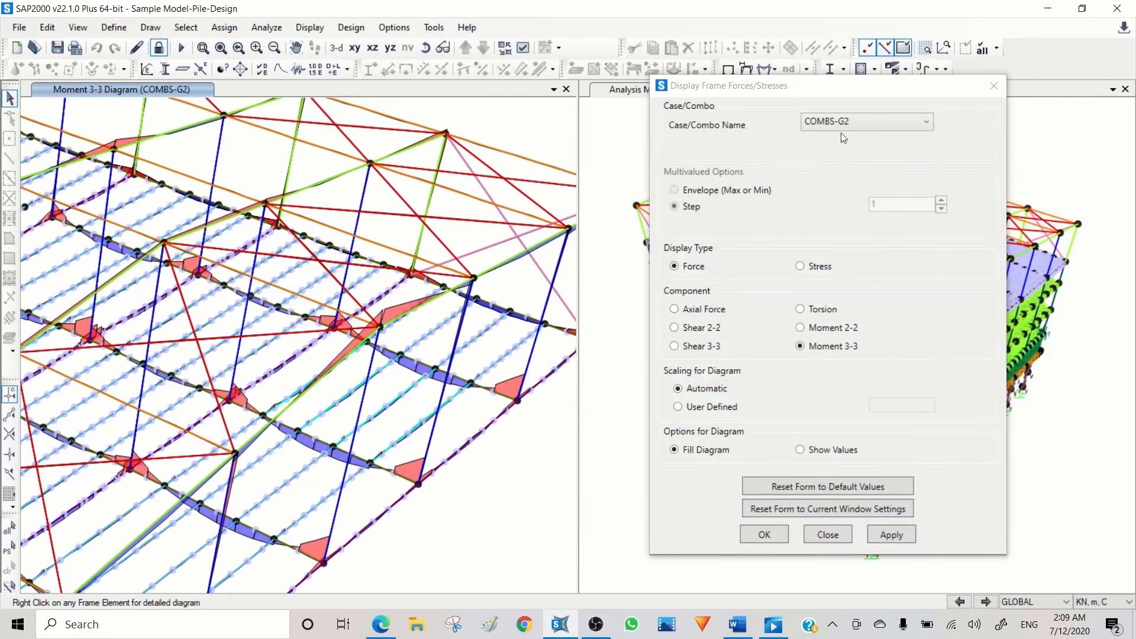
click(993, 86)
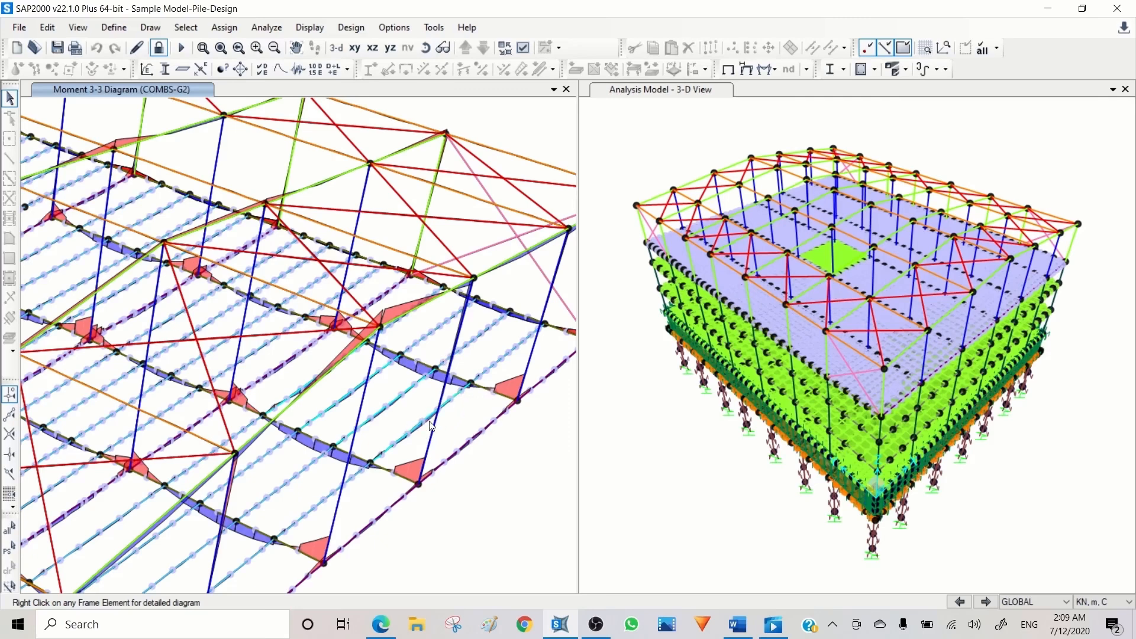
Unlock the model and accept deletion of the analysis results.
mouse_move(437, 420)
mouse_move(438, 425)
click(164, 50)
click(583, 377)
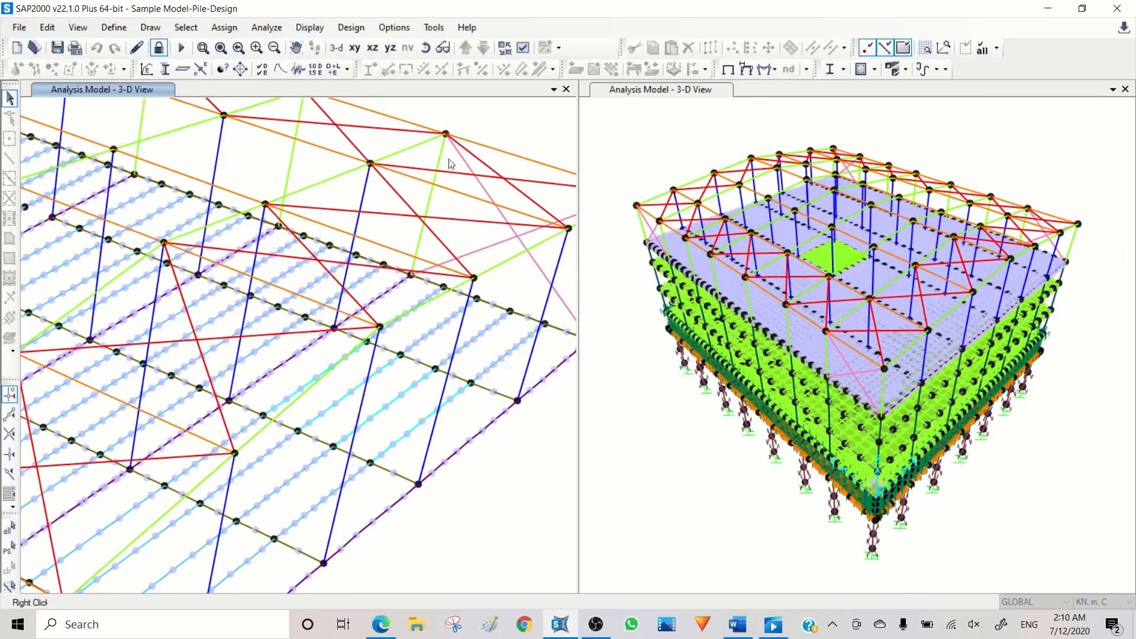
Set the bending m11, m22 and m12 stiffness modifiers of the 160 Slab-32Mpa shell section to .001.
click(183, 69)
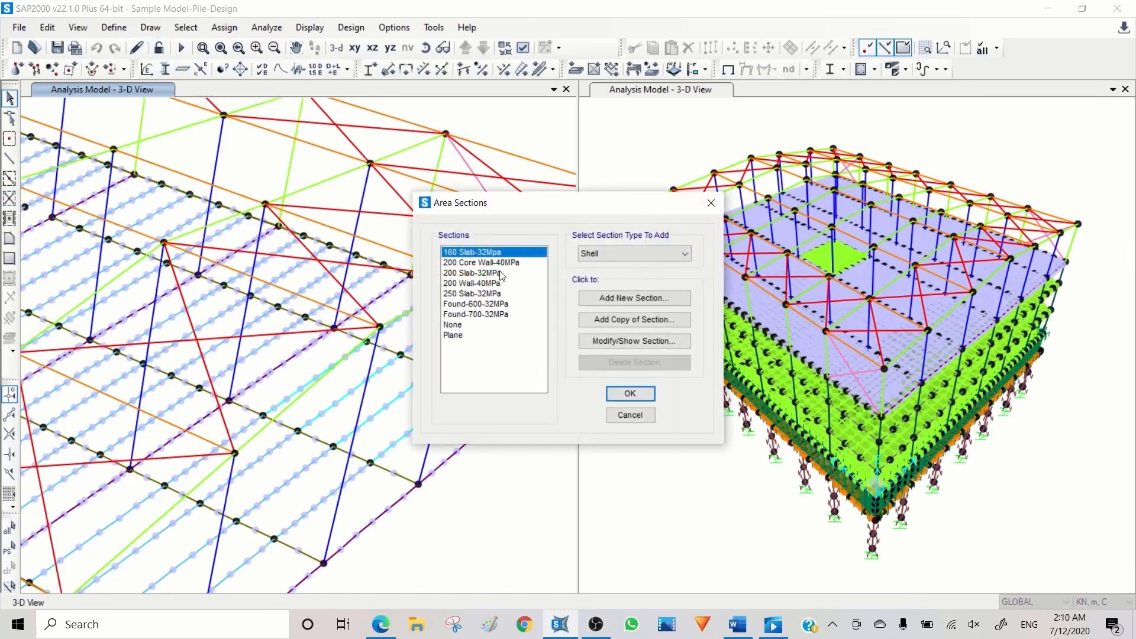
click(614, 342)
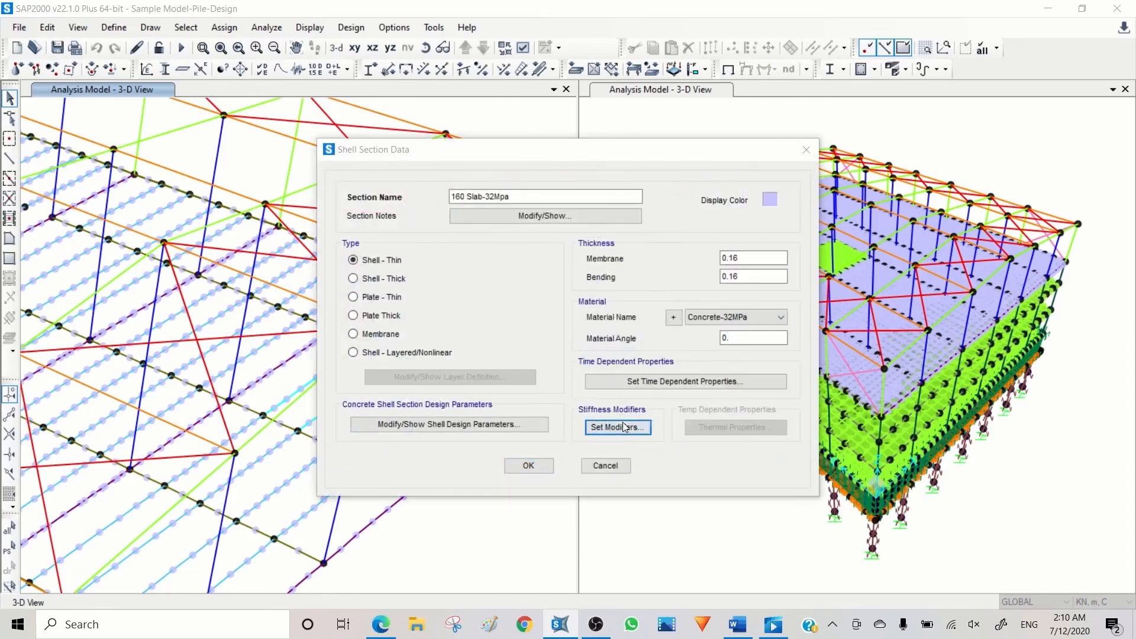
click(624, 427)
drag(649, 285, 614, 284)
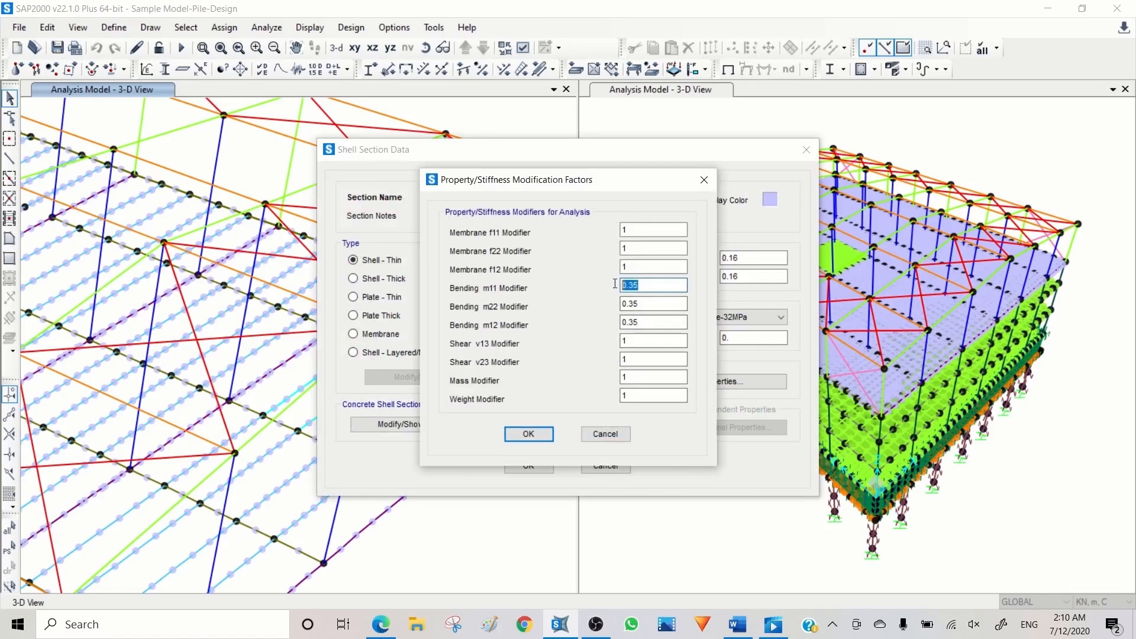
key(BackSpace)
text(.001)
double_click(659, 303)
text(.001)
double_click(649, 322)
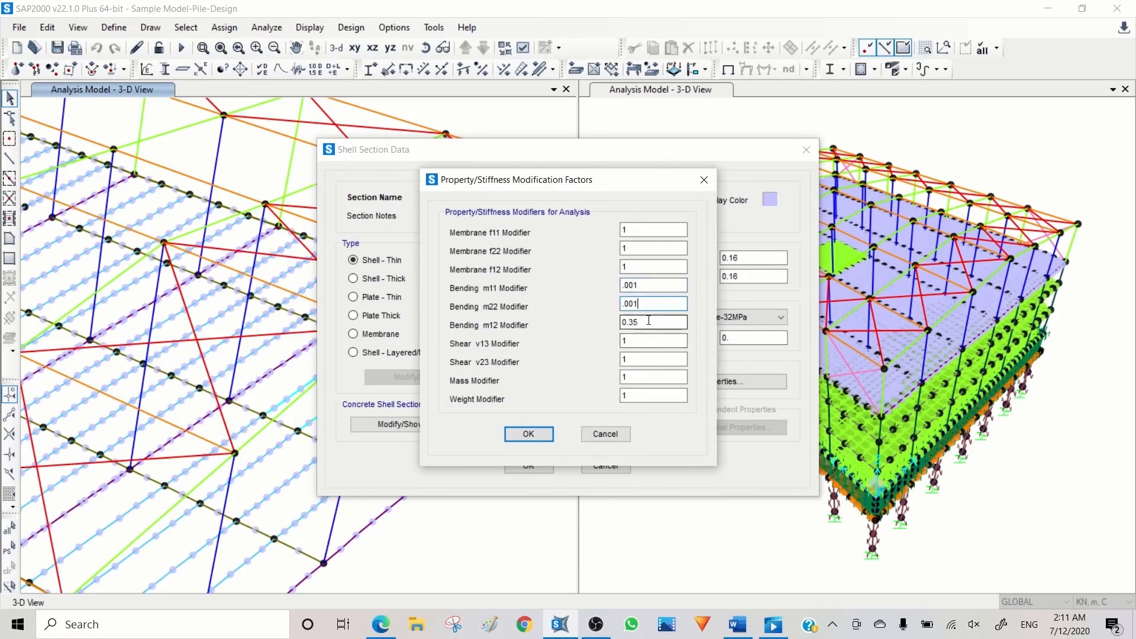
text(.001)
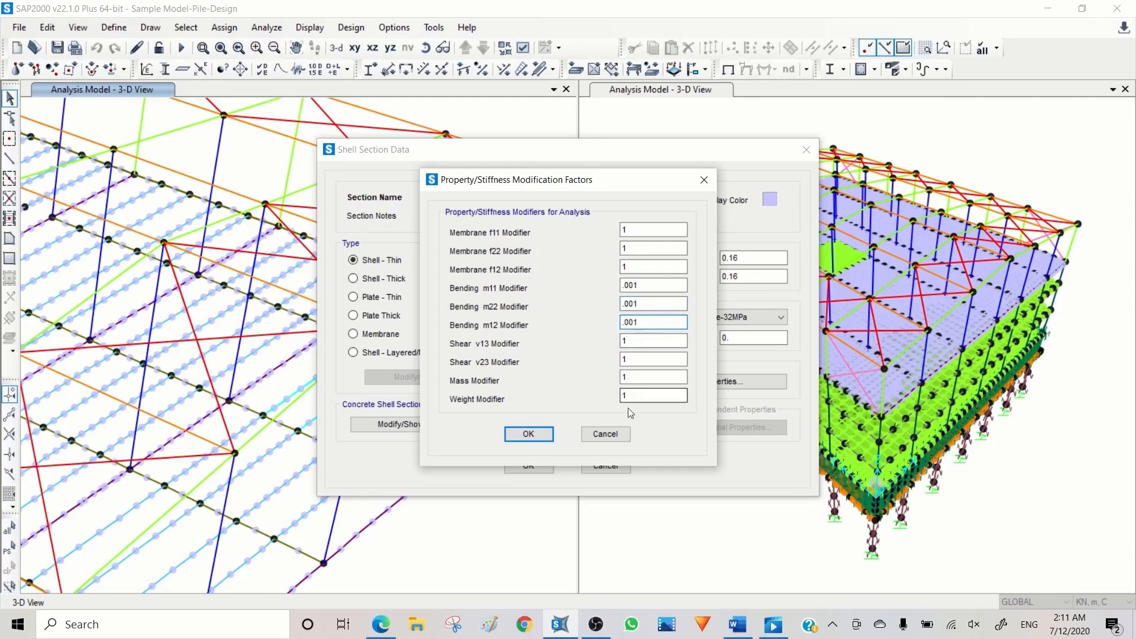
click(528, 434)
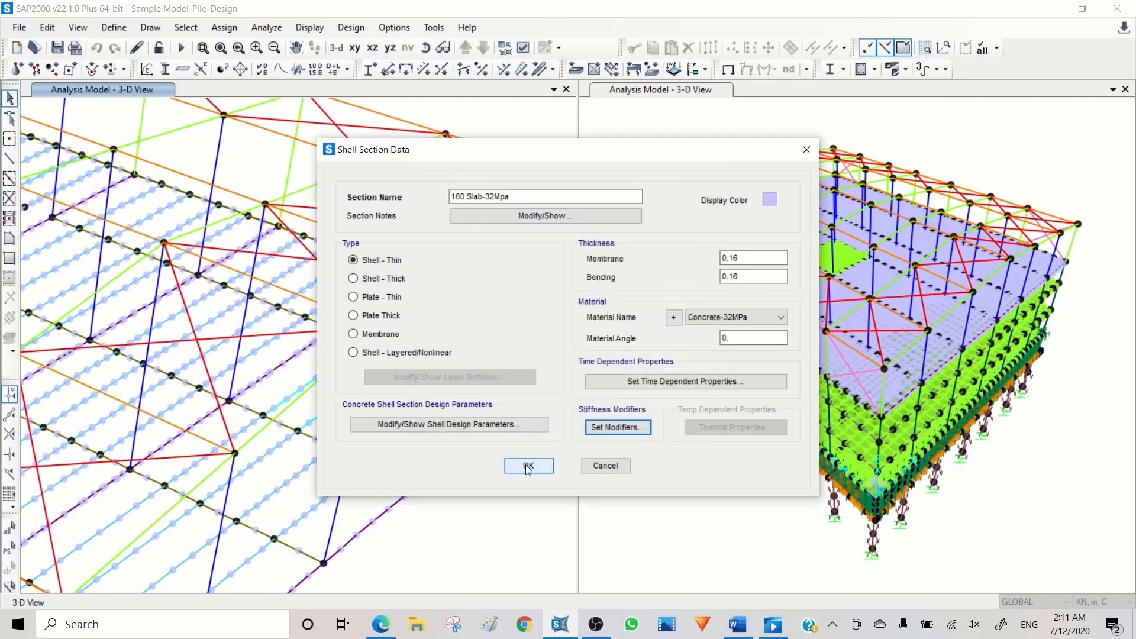
click(528, 466)
click(630, 393)
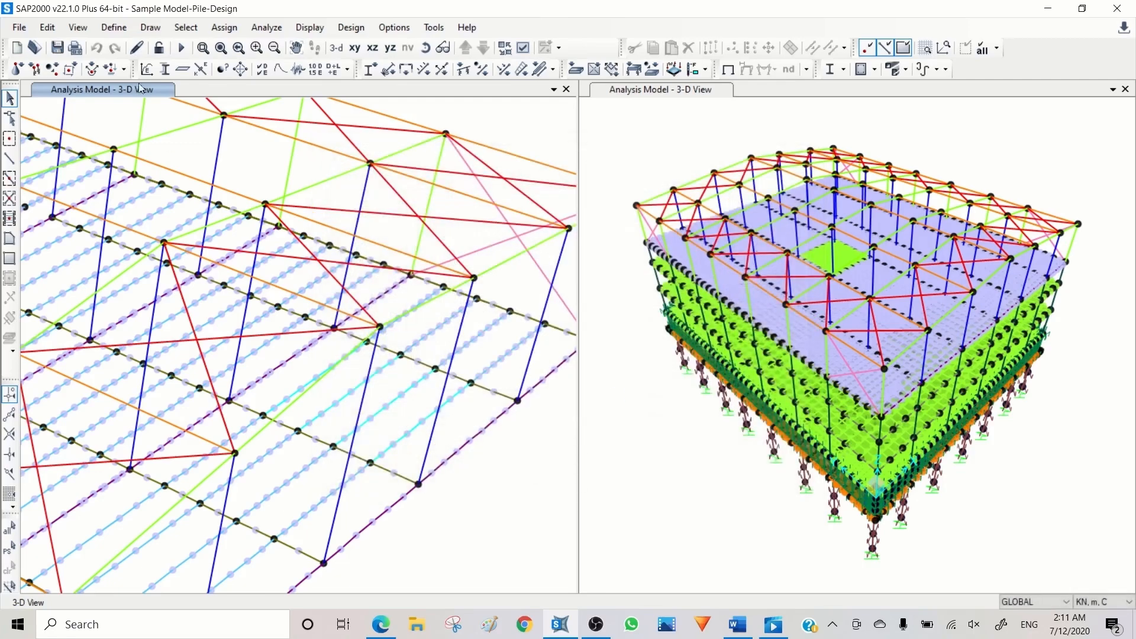
Run the analysis for all load cases and display the filled Moment 3-3 frame diagram for the COMBS-G2 combination.
click(181, 48)
click(743, 398)
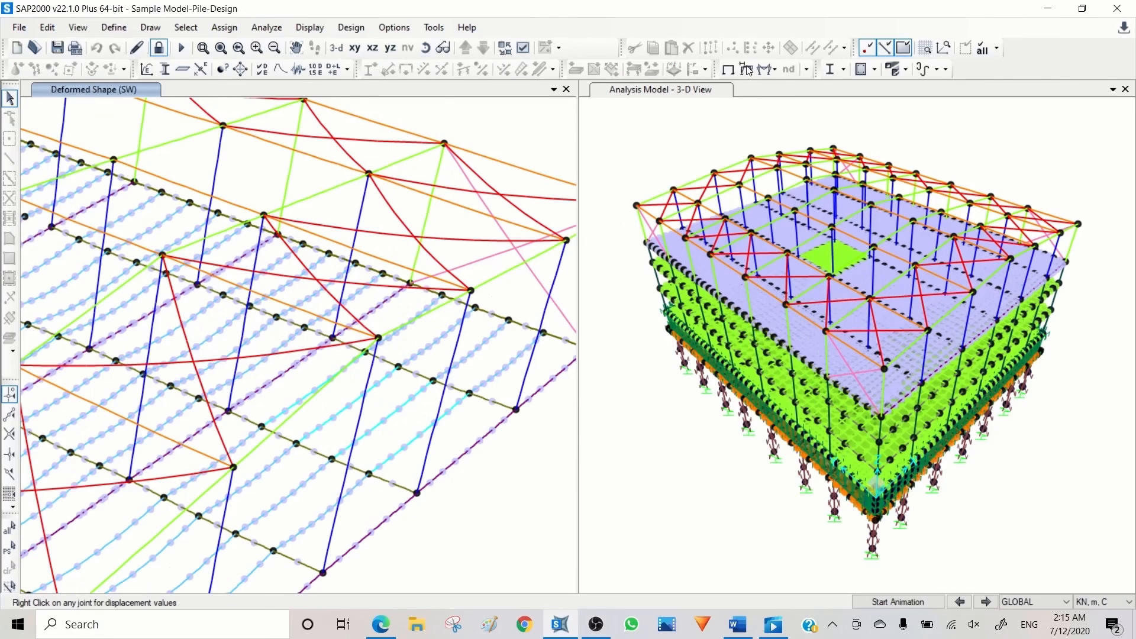
click(763, 70)
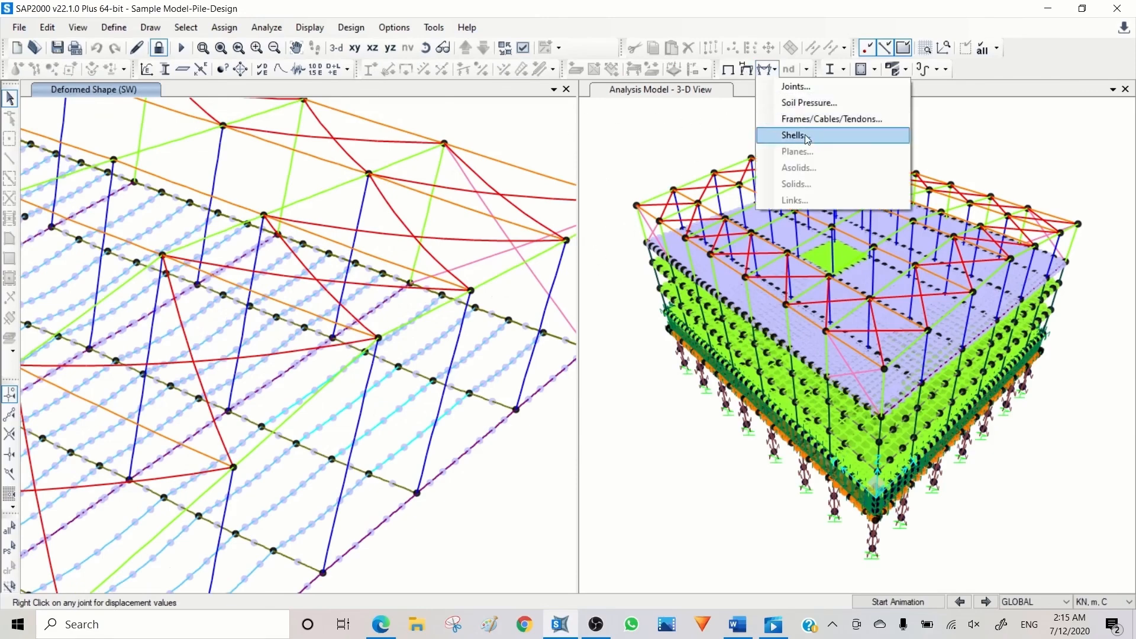
click(813, 121)
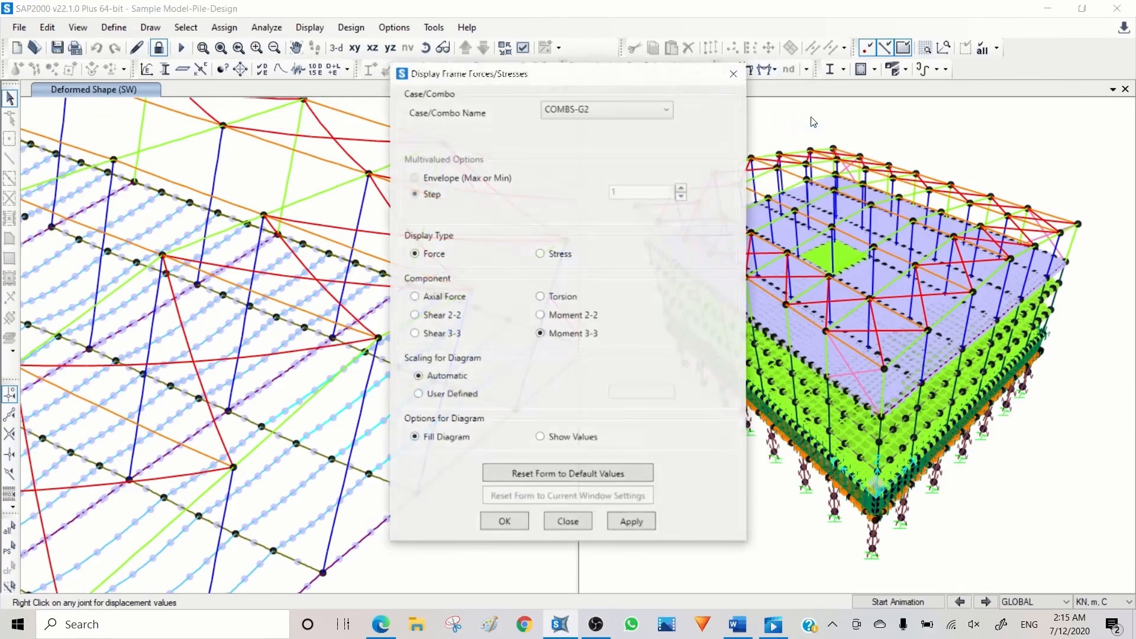
click(630, 524)
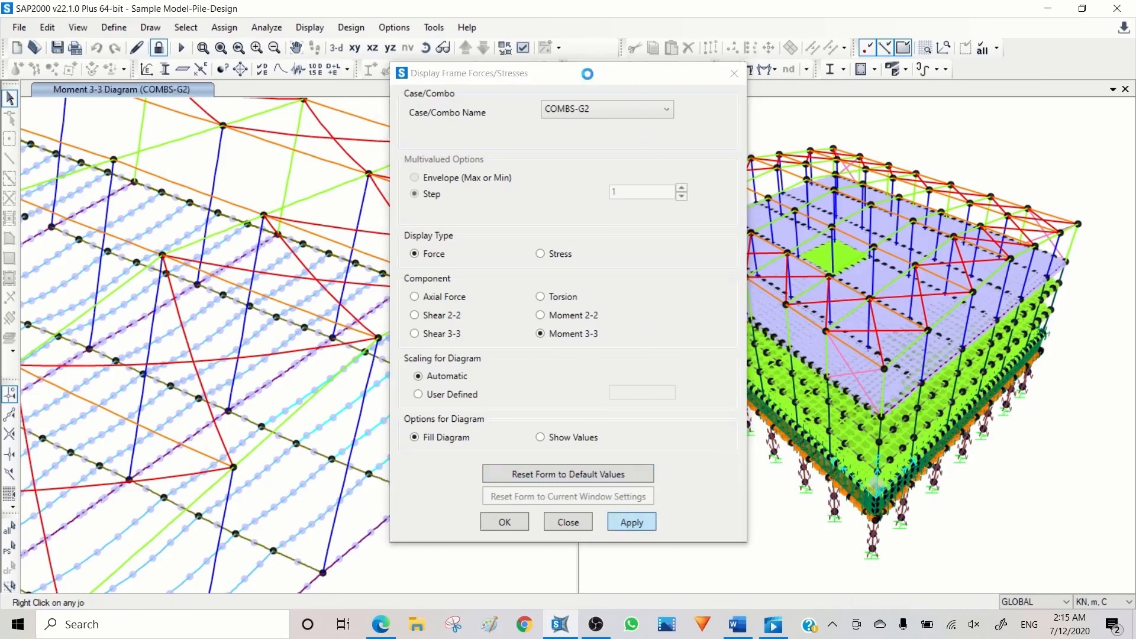
drag(587, 73, 906, 82)
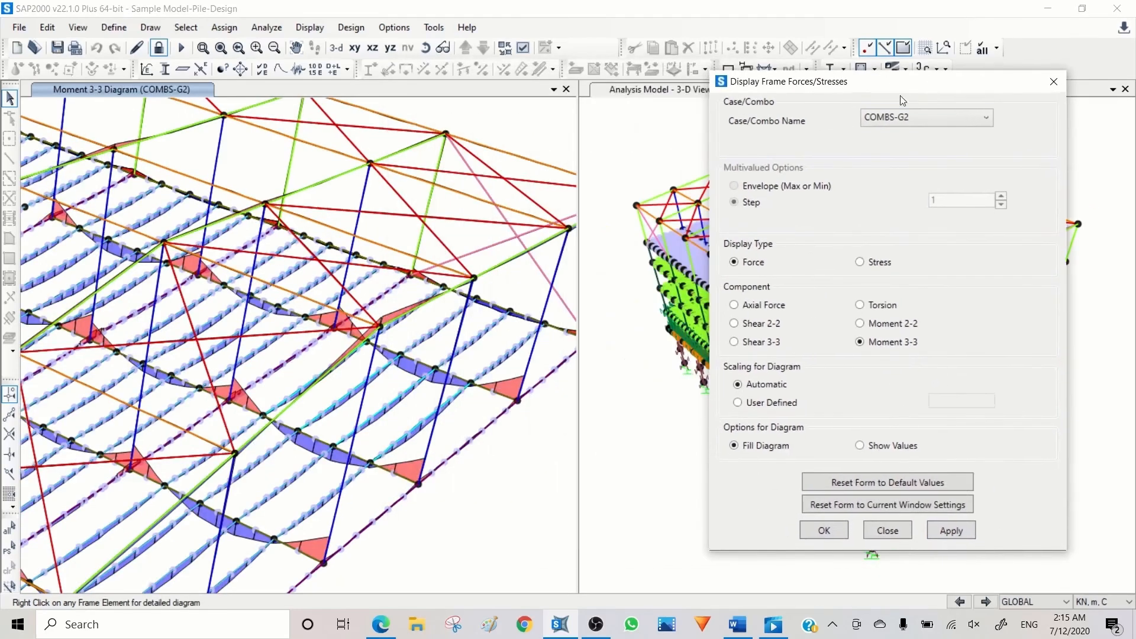
Inspect a 180UB-16-Comp beam's moment and midspan deflection under COMBS-G2 in N, mm, C units, and close its diagrams.
click(231, 340)
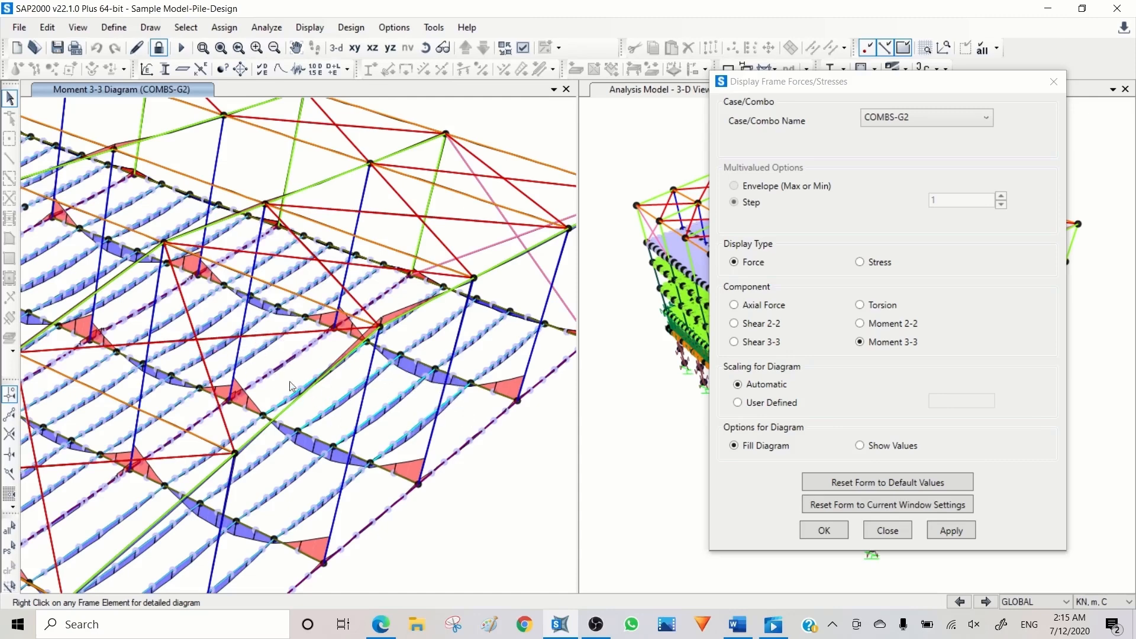
mouse_move(422, 430)
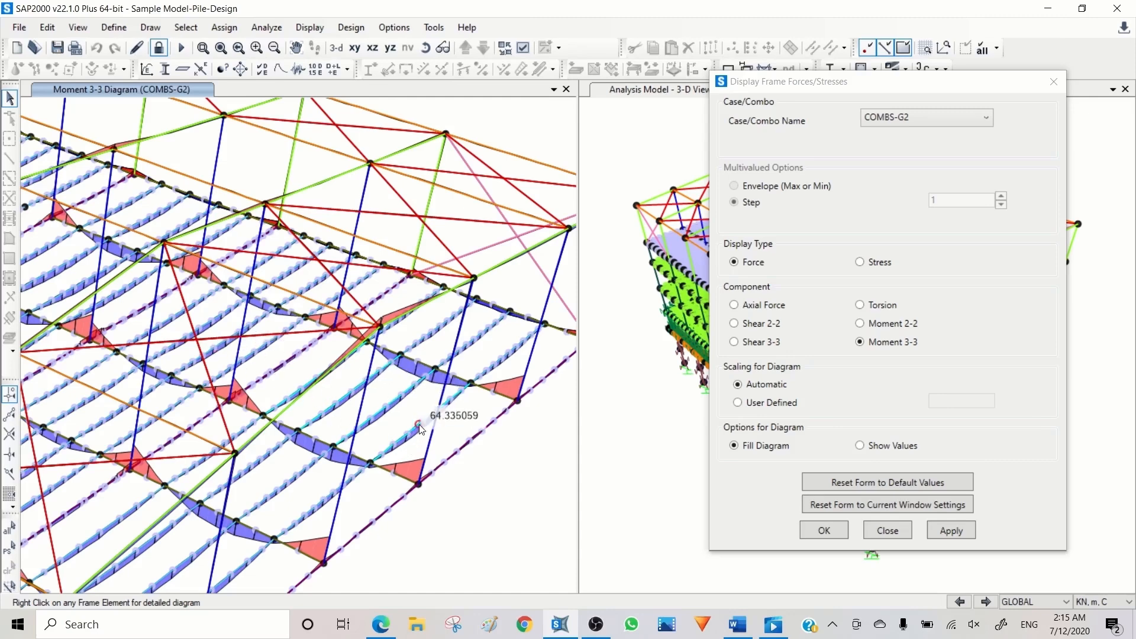
right_click(419, 426)
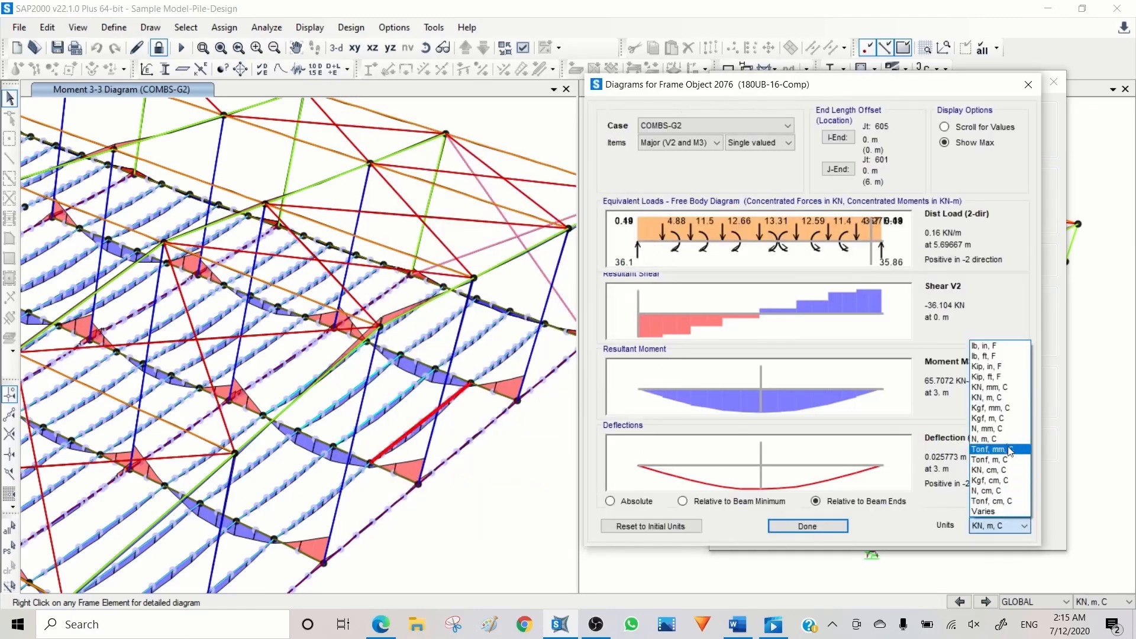
click(995, 429)
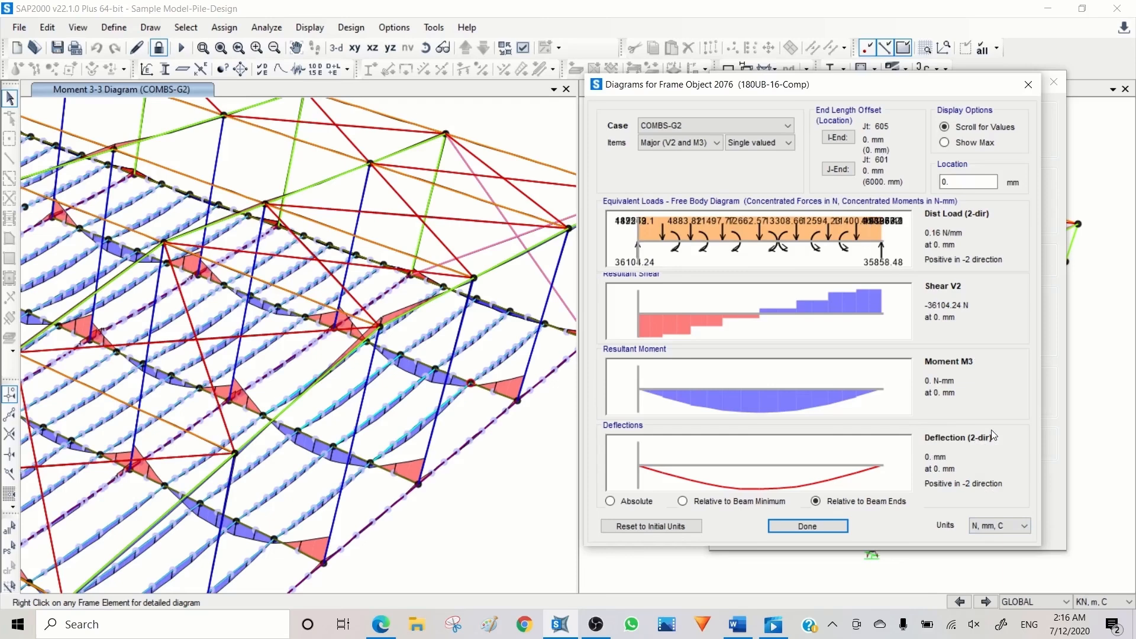
mouse_move(766, 470)
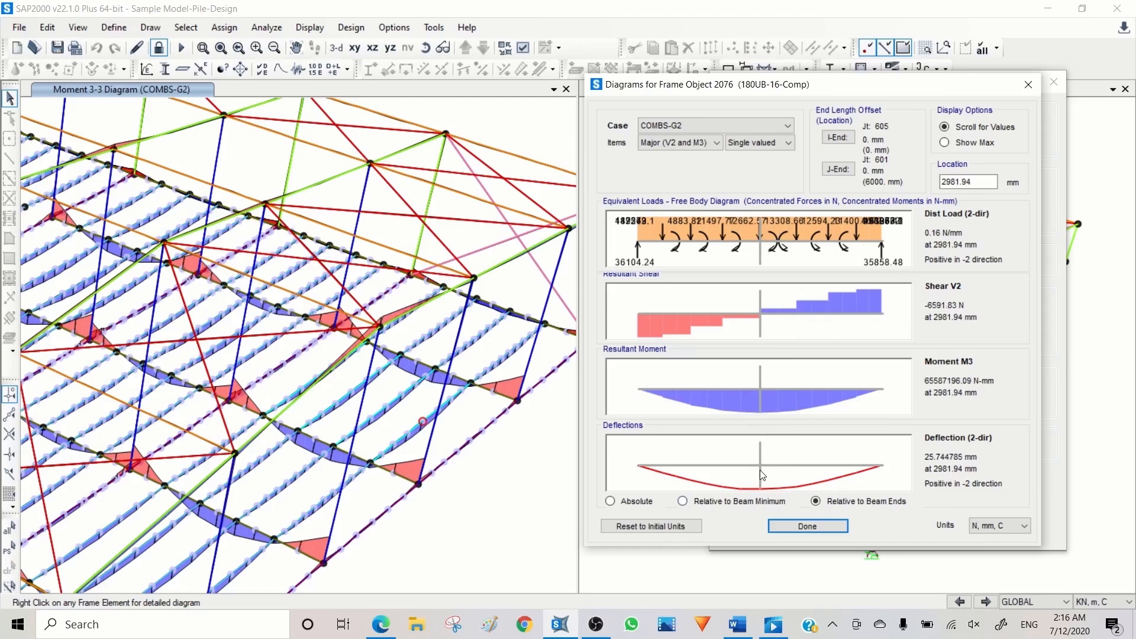
click(807, 526)
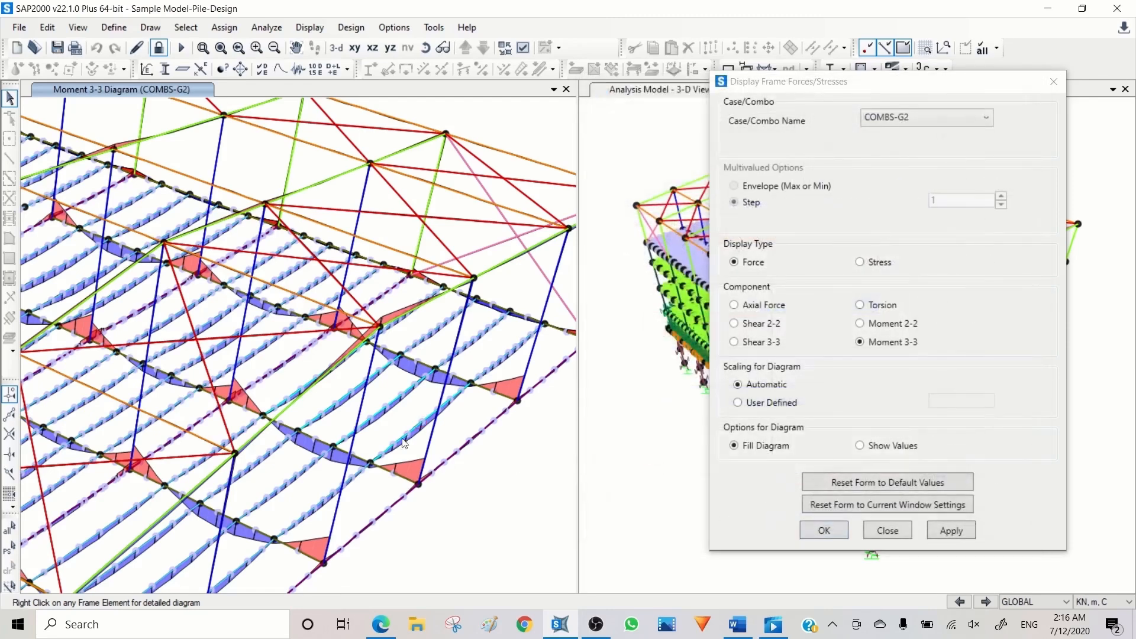
Inspect a non-composite 180UB16.1 beam's moment and midspan deflection under COMBS-G2 in N, mm, C units, and close the result dialogs.
right_click(238, 337)
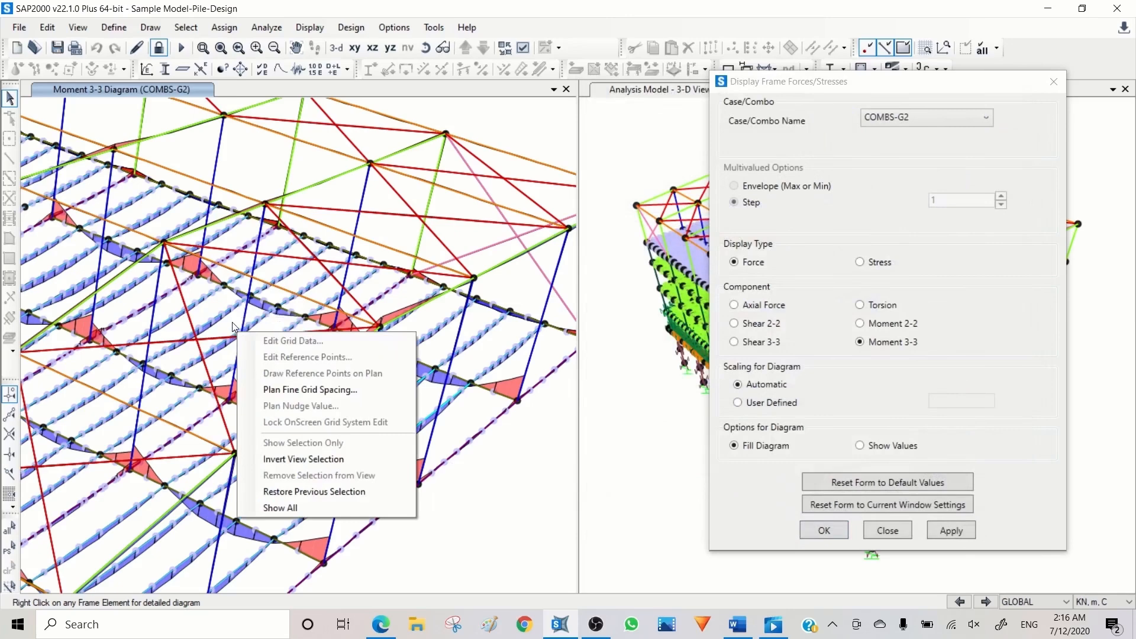
click(203, 50)
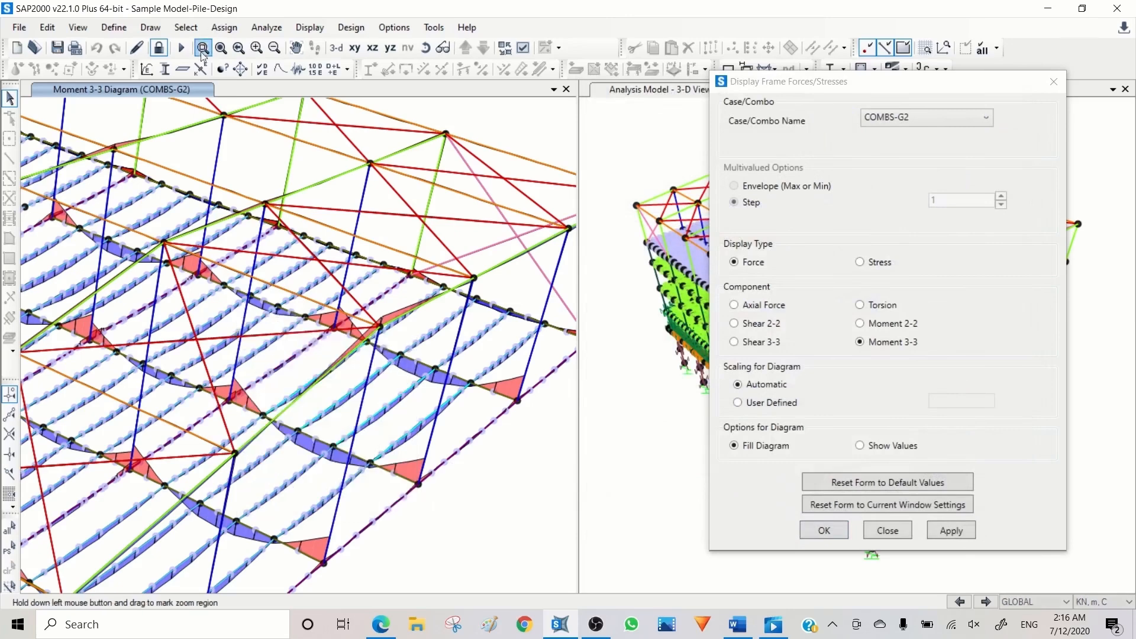
drag(357, 266, 171, 439)
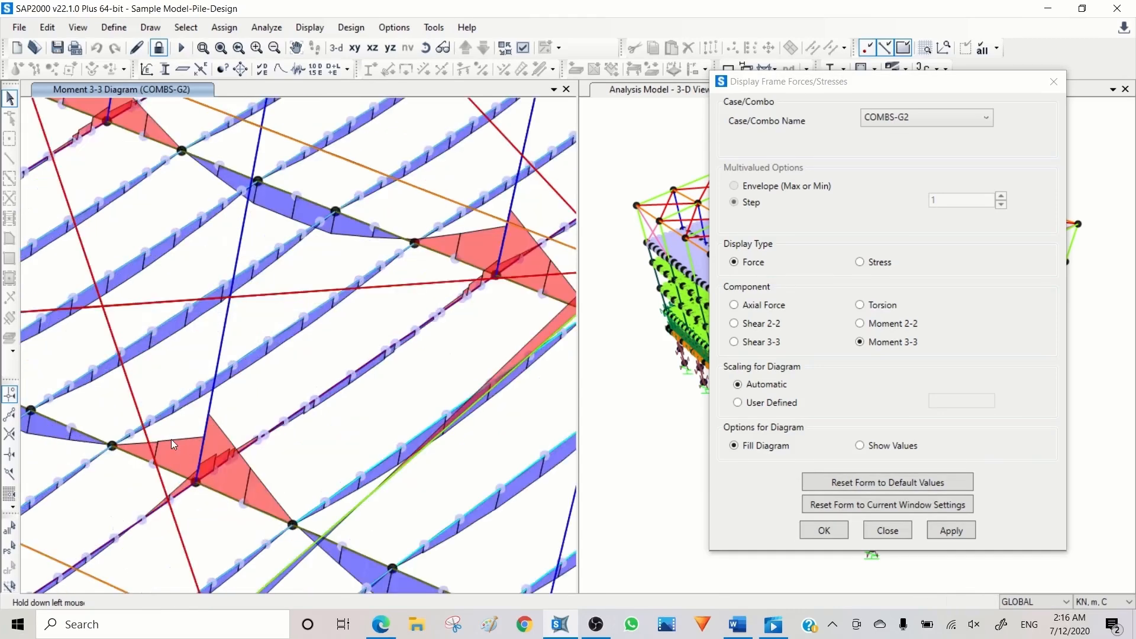
right_click(216, 291)
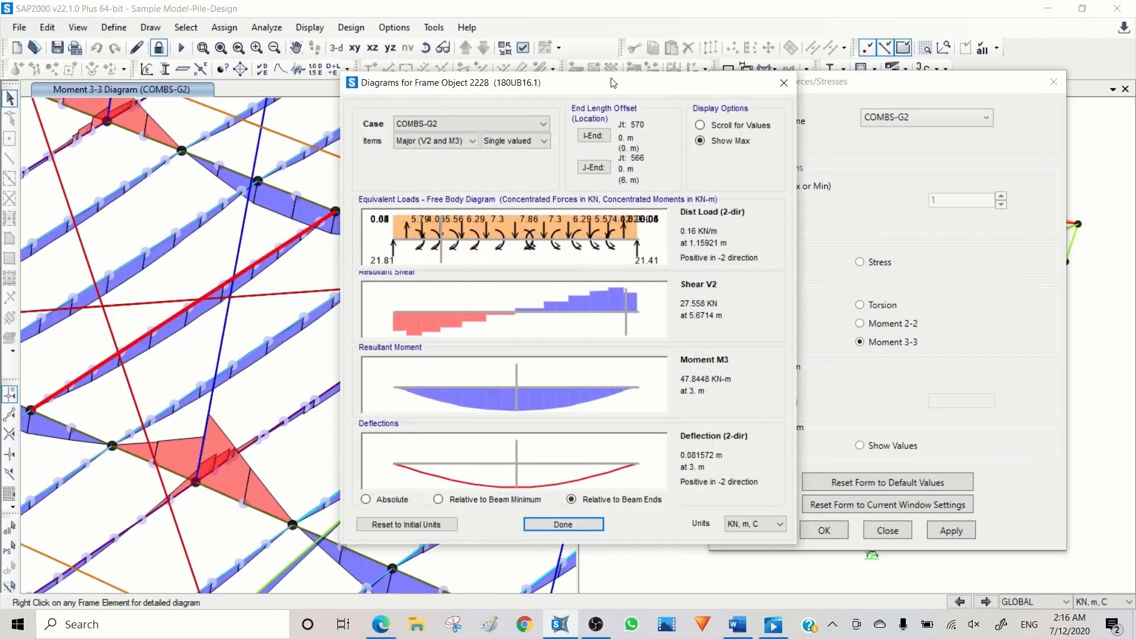
drag(608, 83, 940, 78)
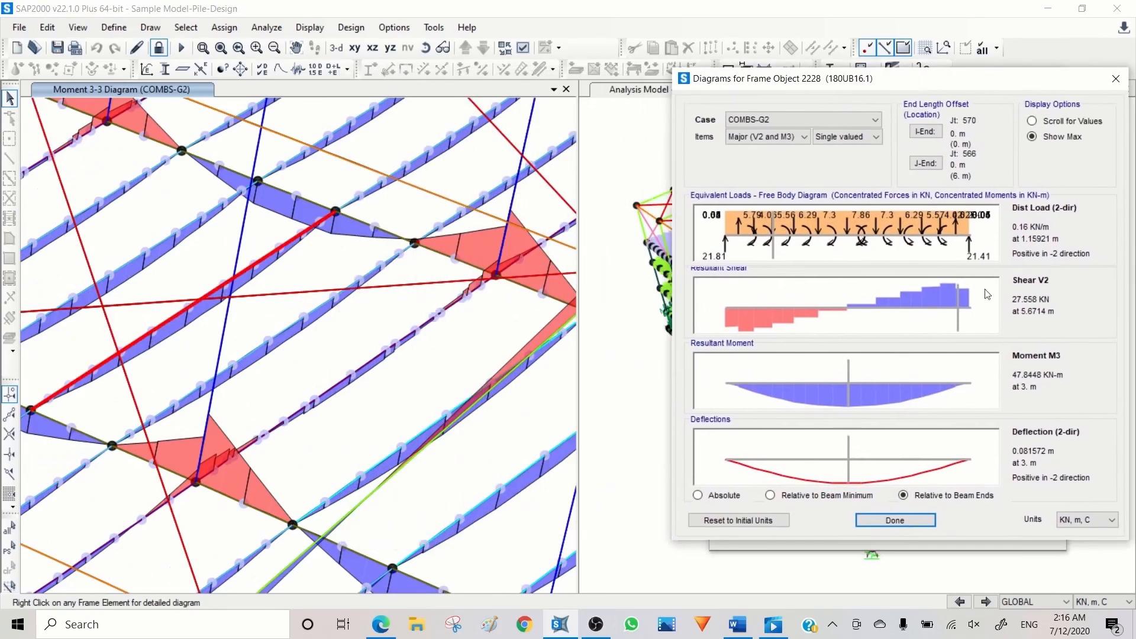
click(1070, 520)
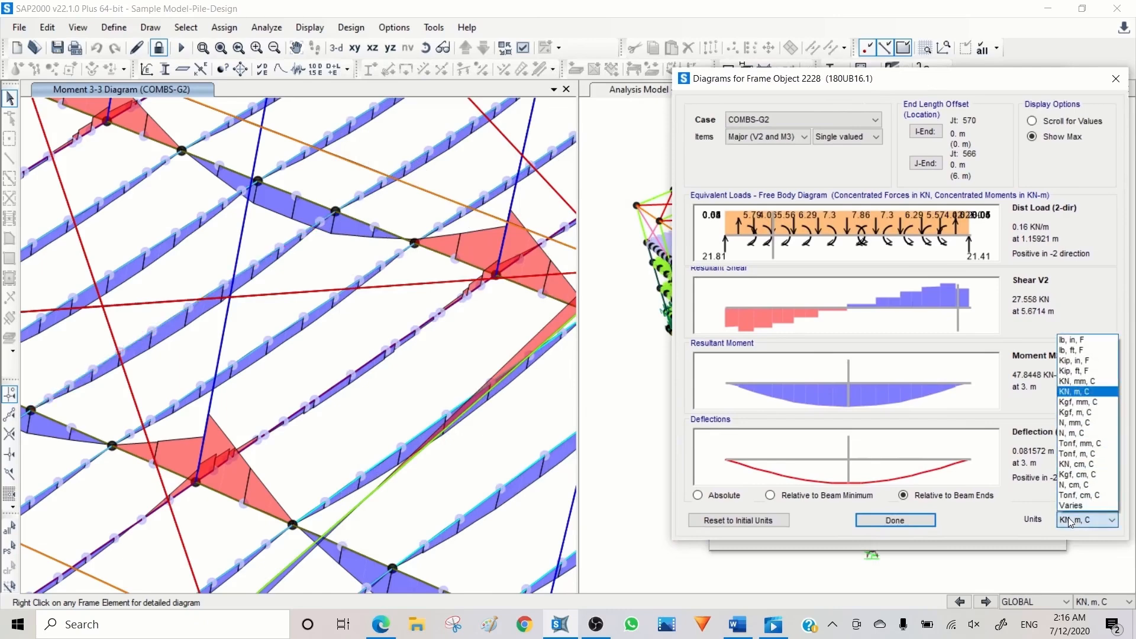
click(1071, 421)
mouse_move(855, 476)
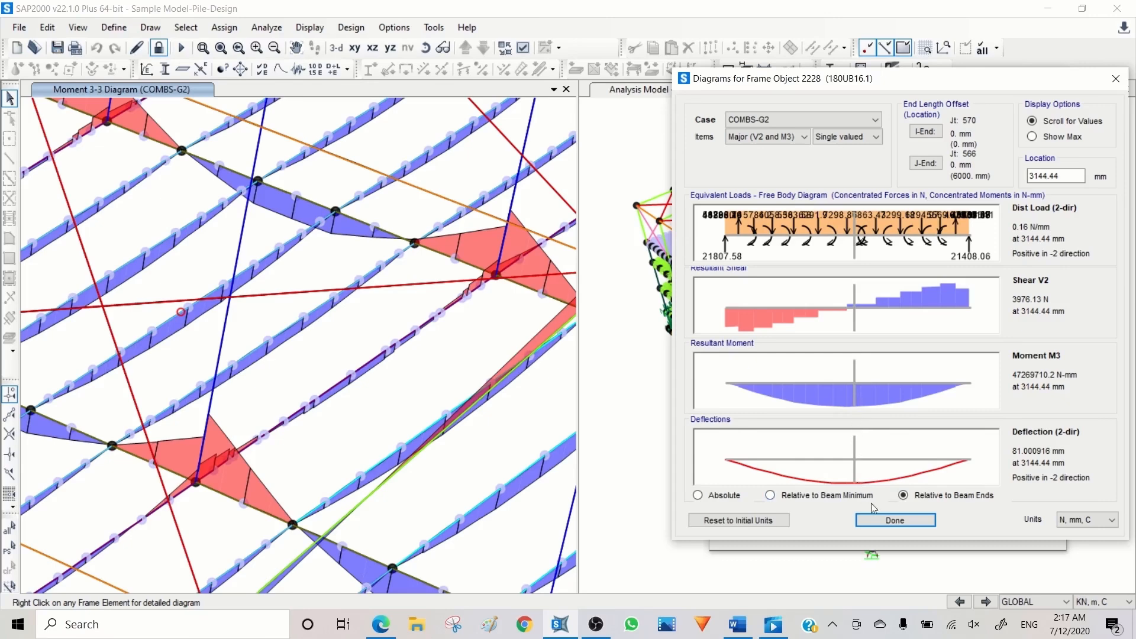
click(894, 521)
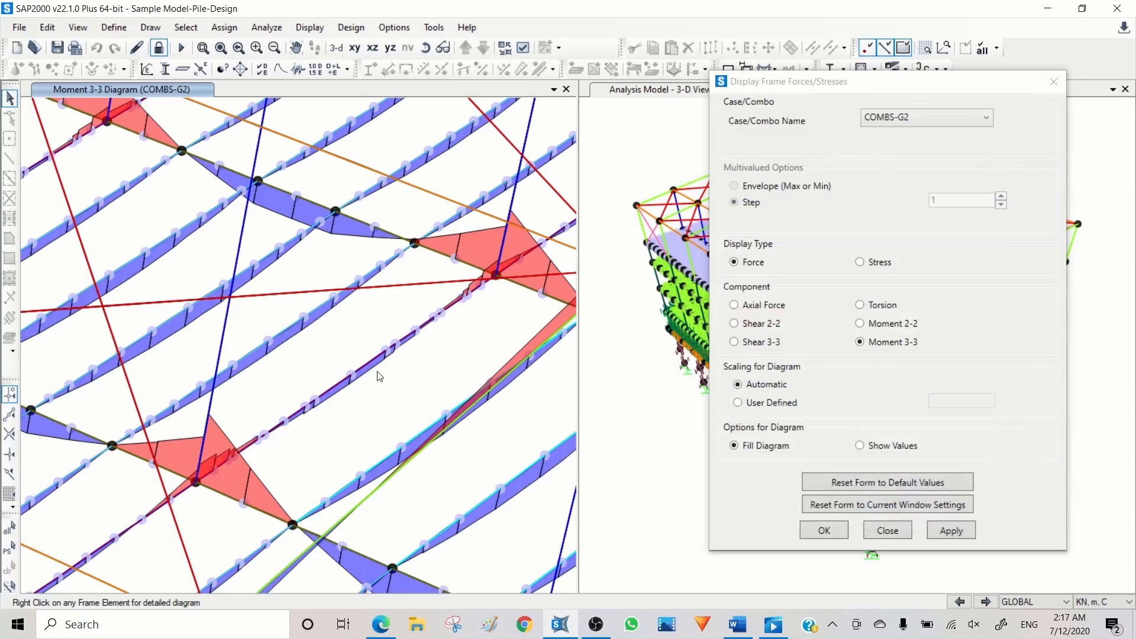
click(890, 531)
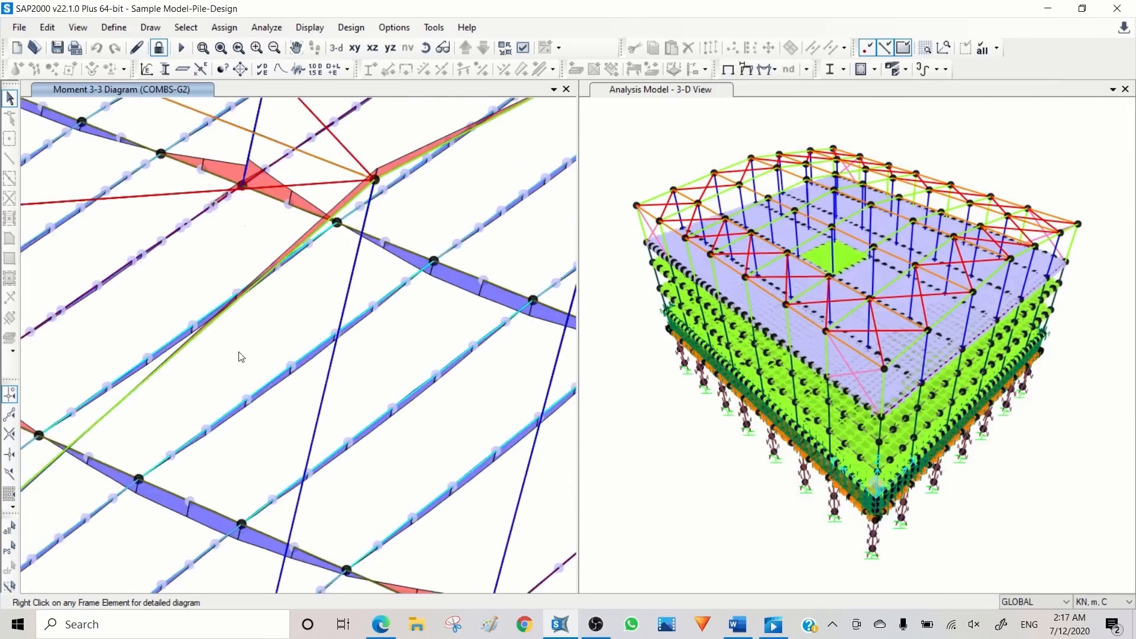
Select six secondary floor beams from the composite and non-composite bays and start the steel design check on them.
scroll(240, 357, down, 3)
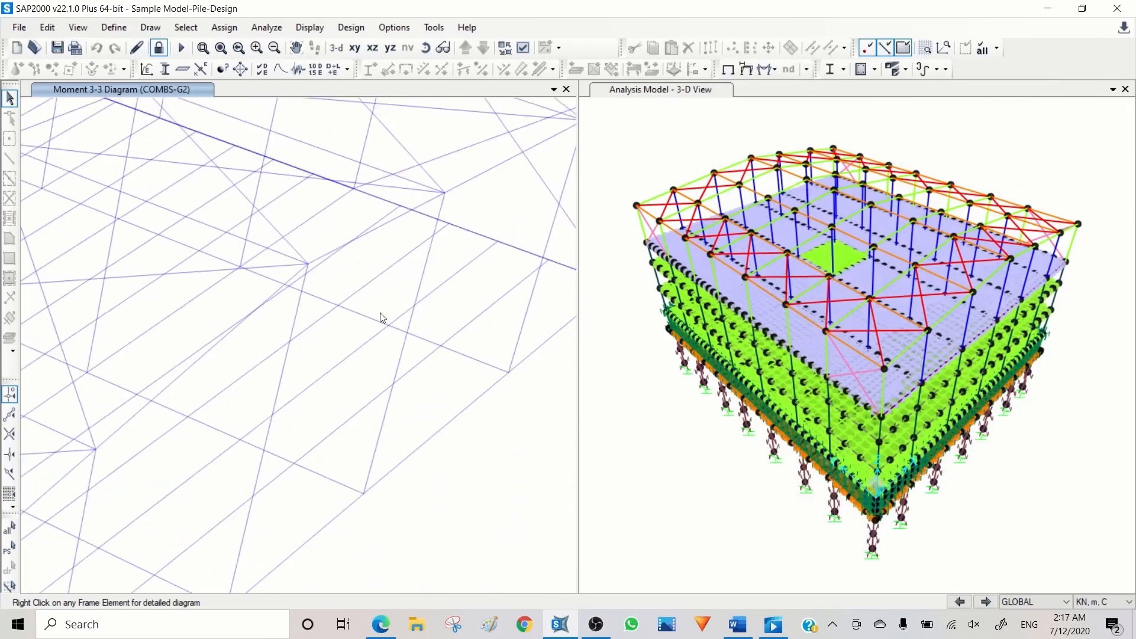
click(202, 49)
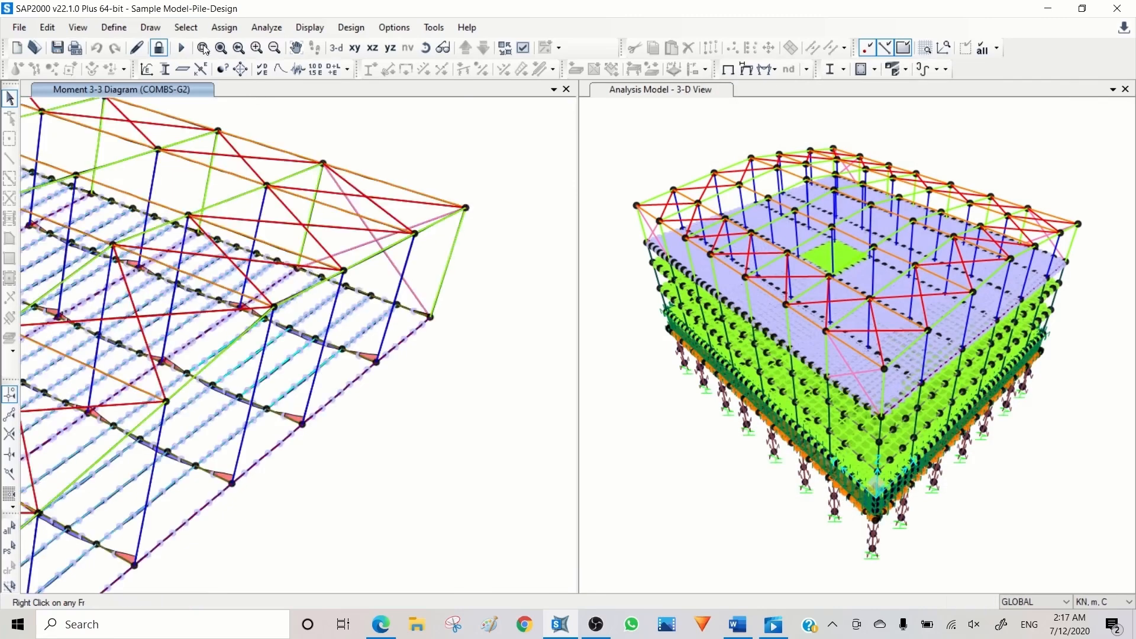
click(202, 49)
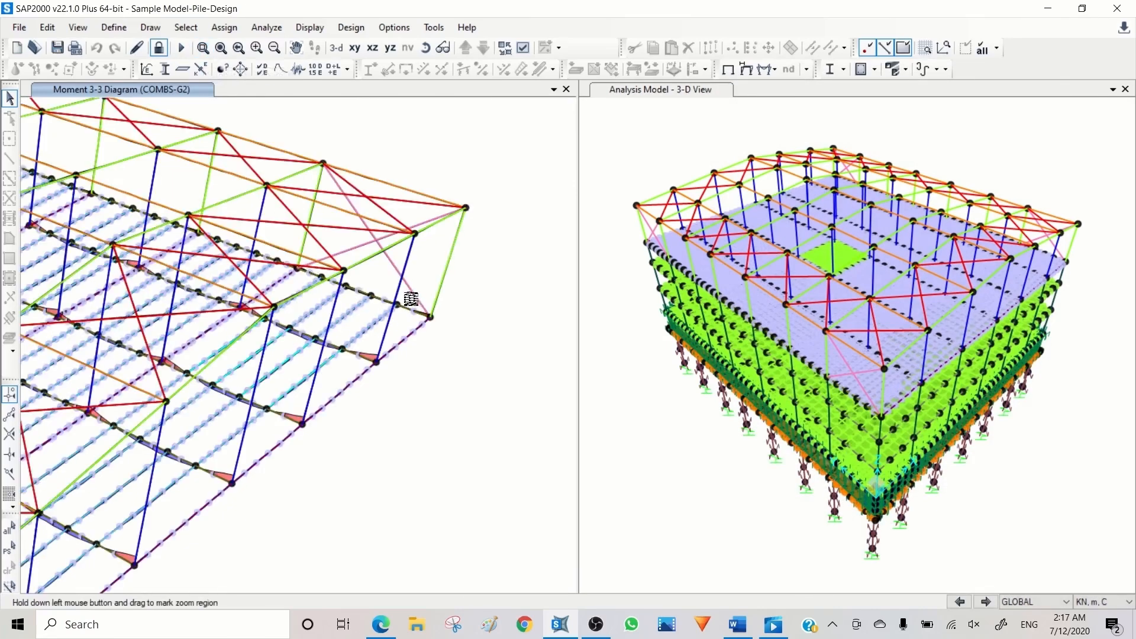
drag(412, 299, 231, 393)
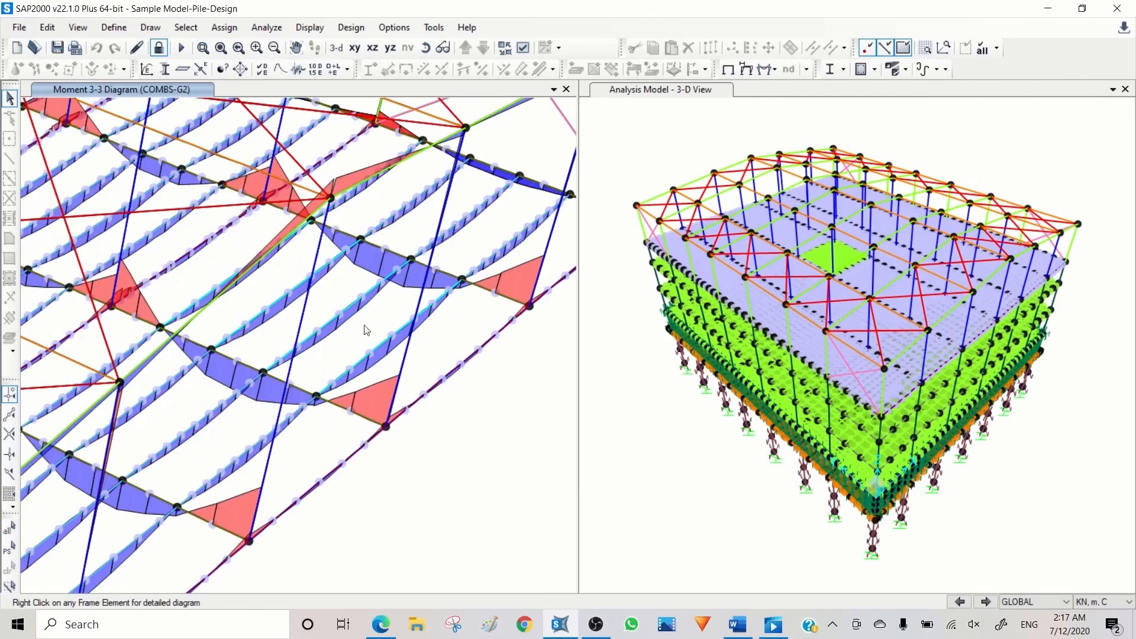
mouse_move(350, 310)
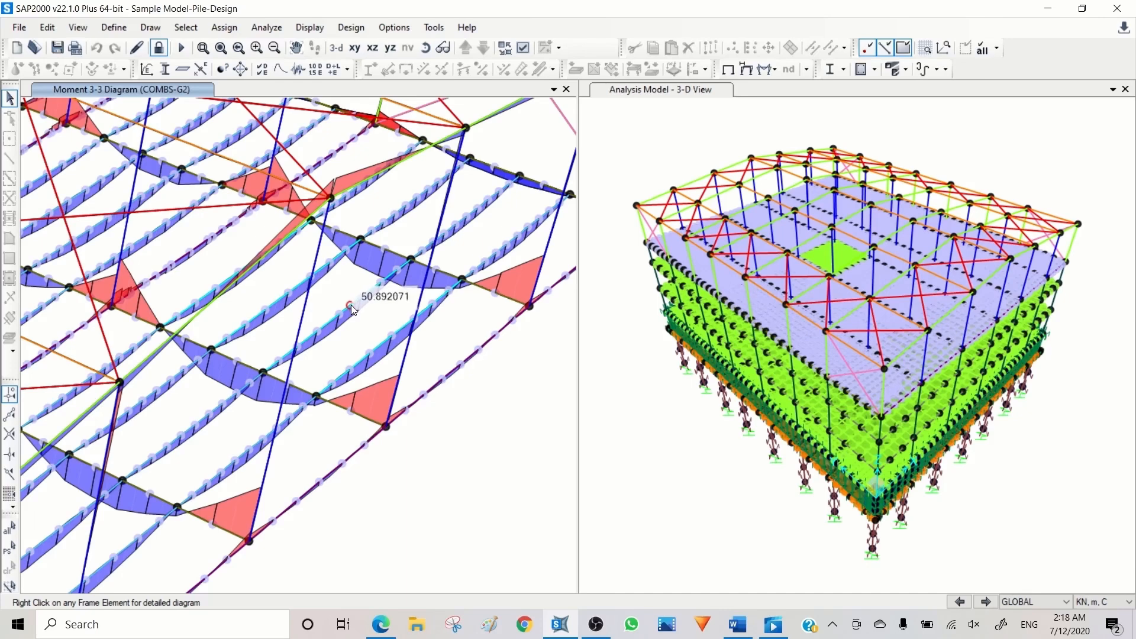
click(350, 307)
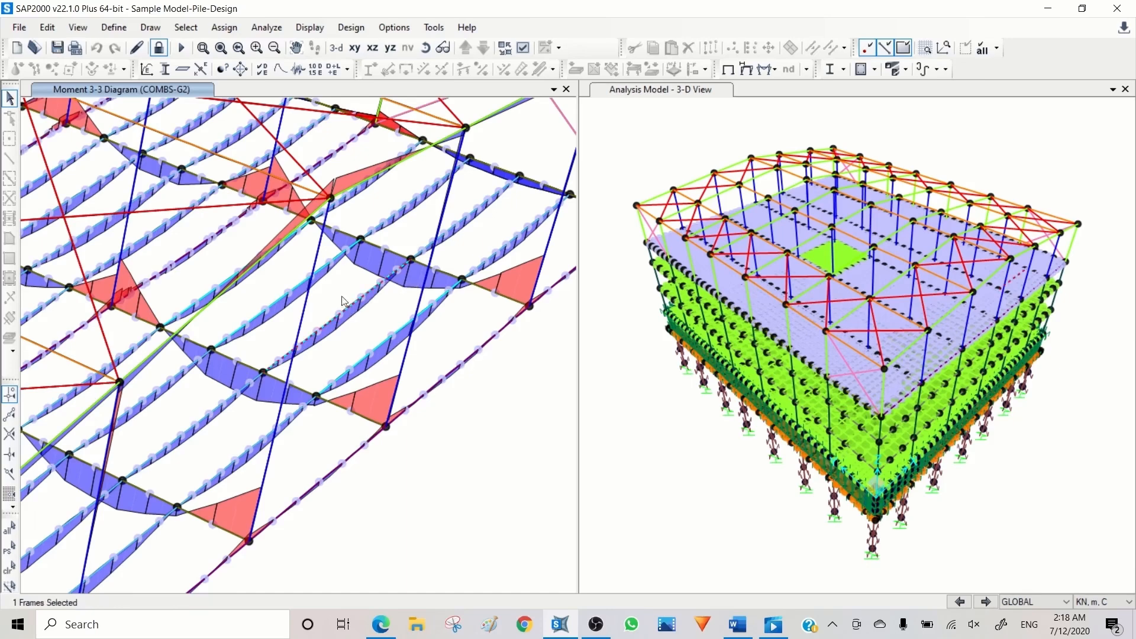
click(320, 267)
click(382, 351)
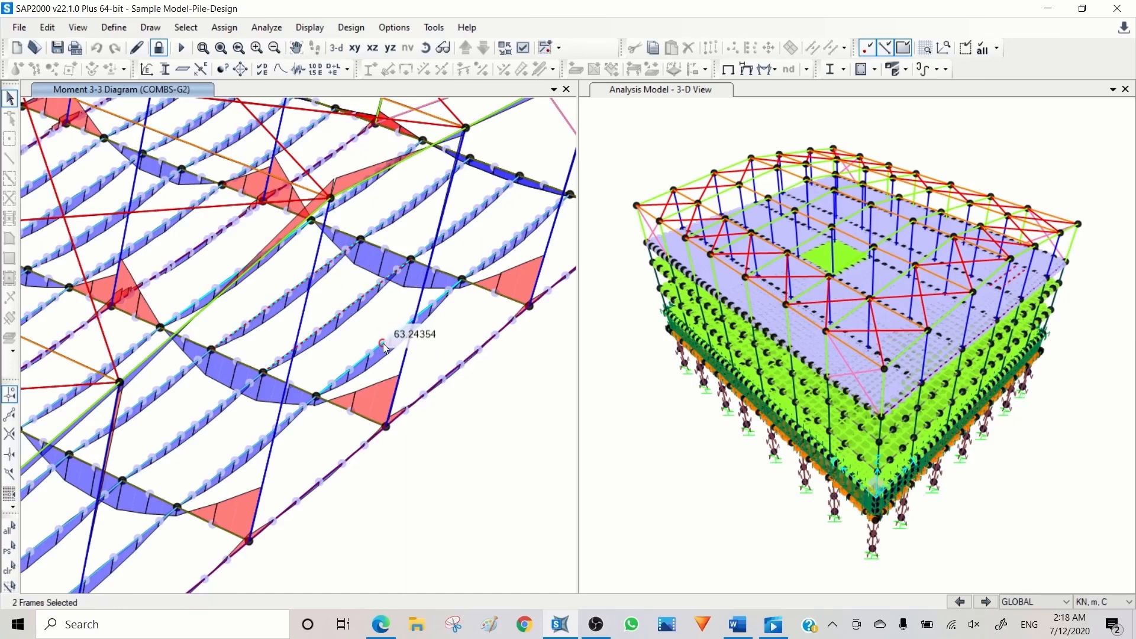
click(225, 279)
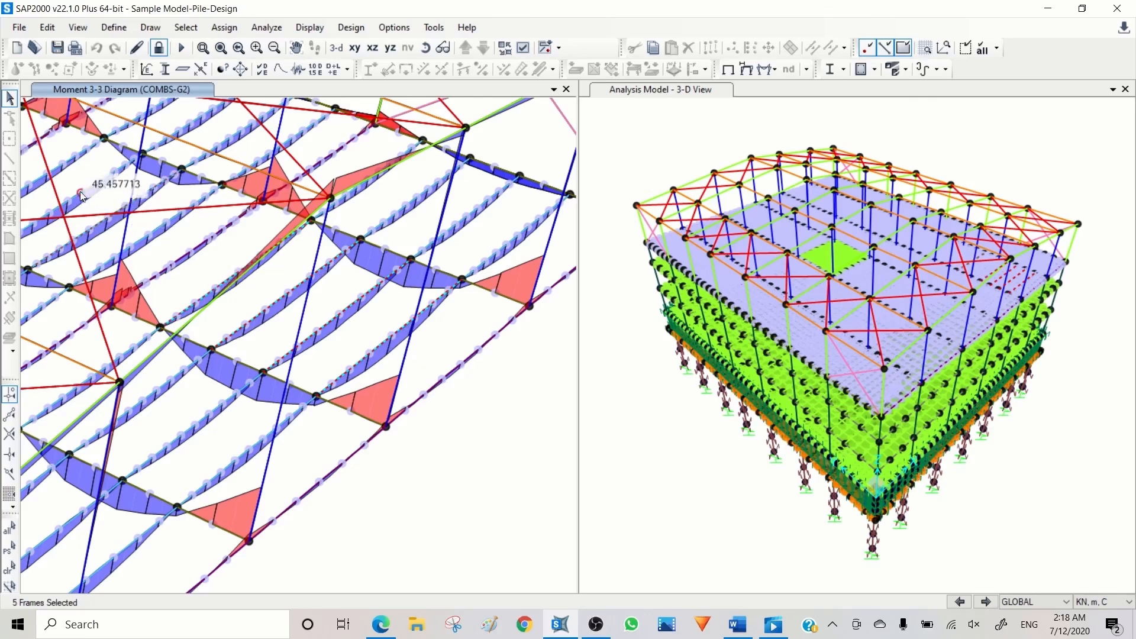
click(80, 196)
click(361, 322)
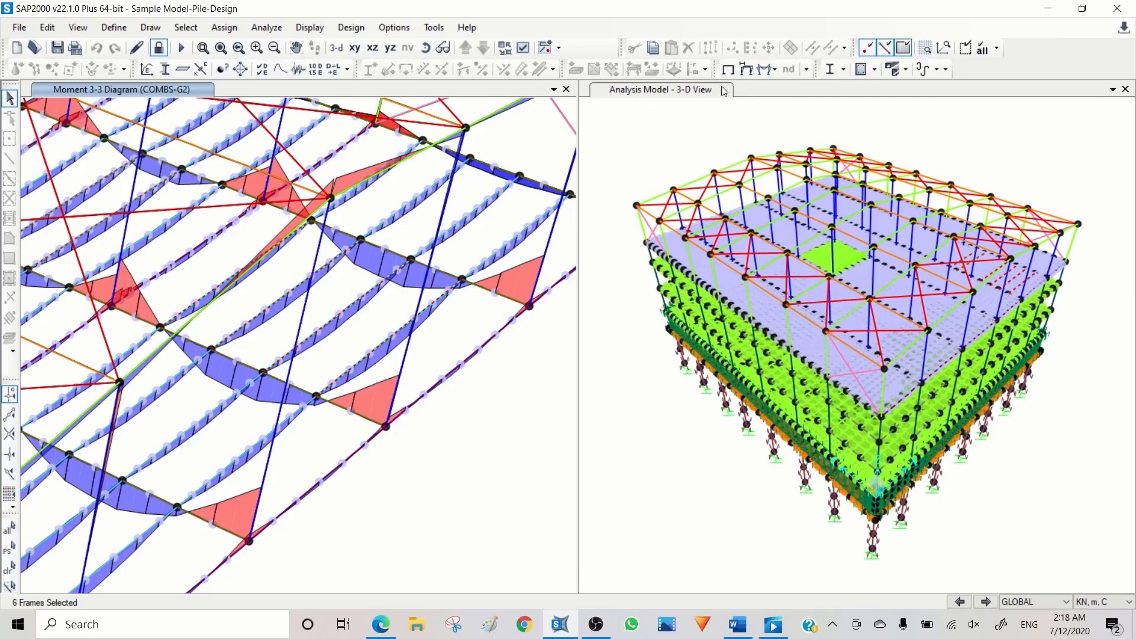
click(830, 69)
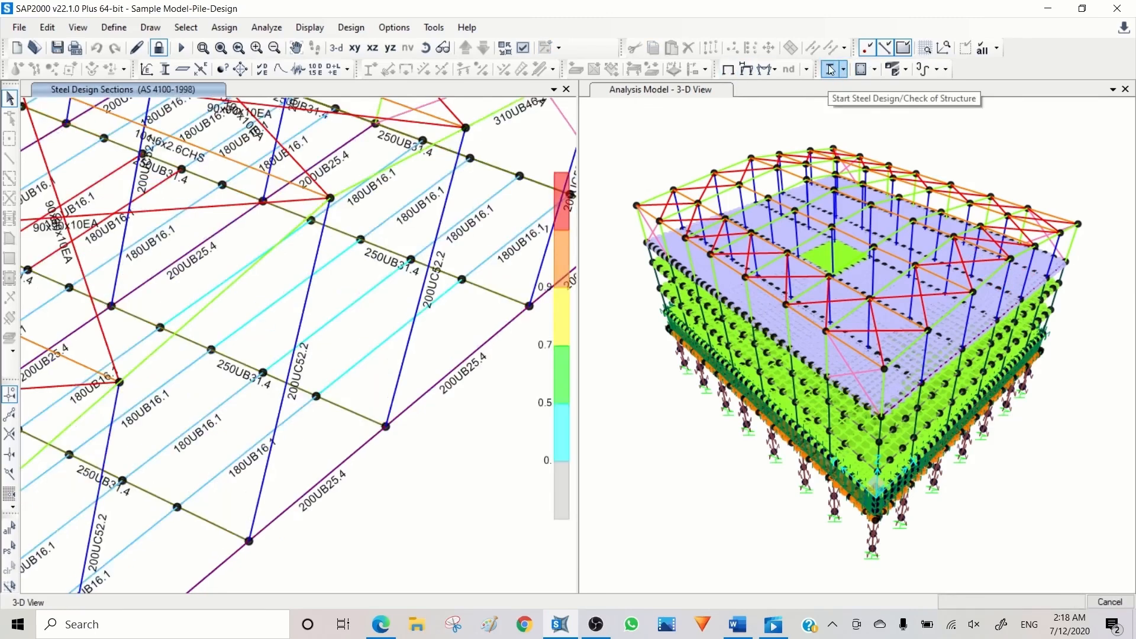
Display the steel design output as P-M Ratio Colors & Values.
click(843, 69)
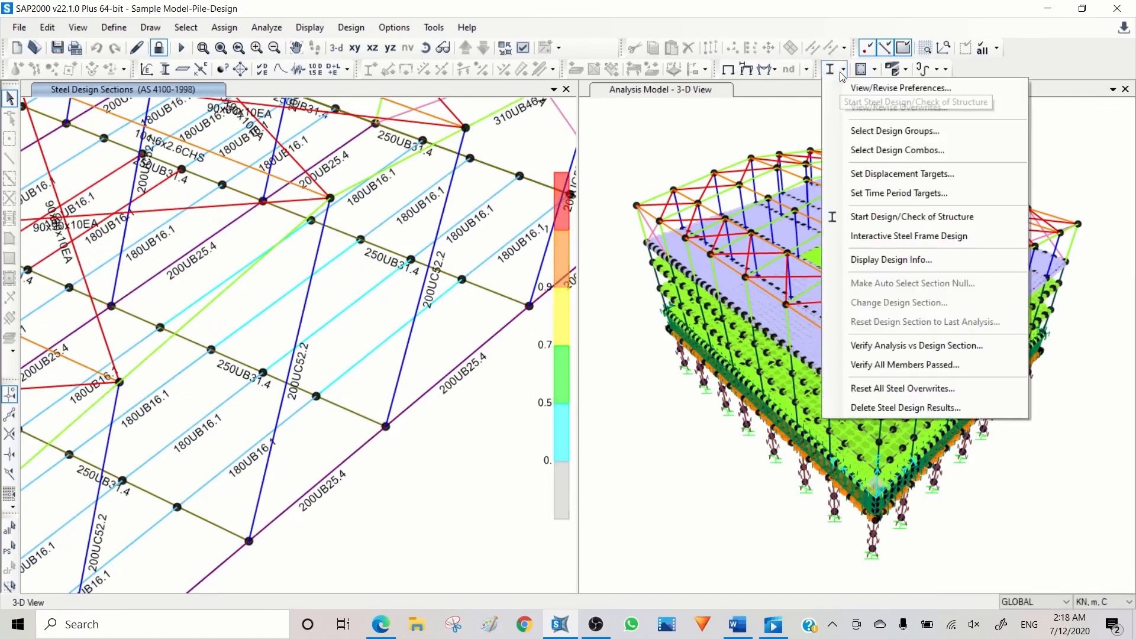
click(883, 260)
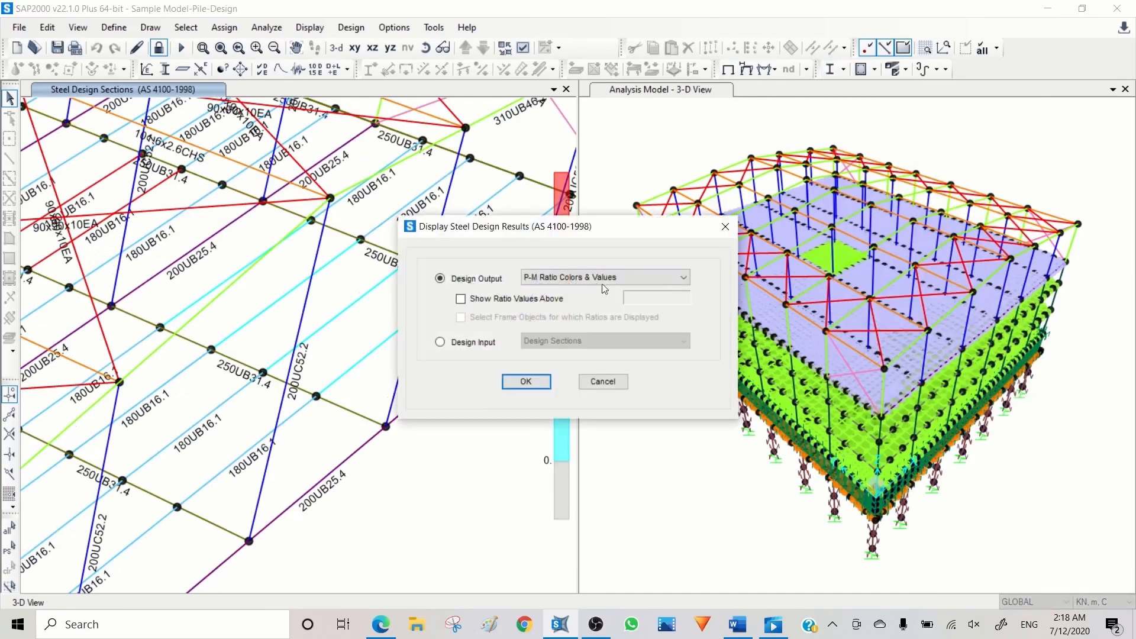
click(525, 381)
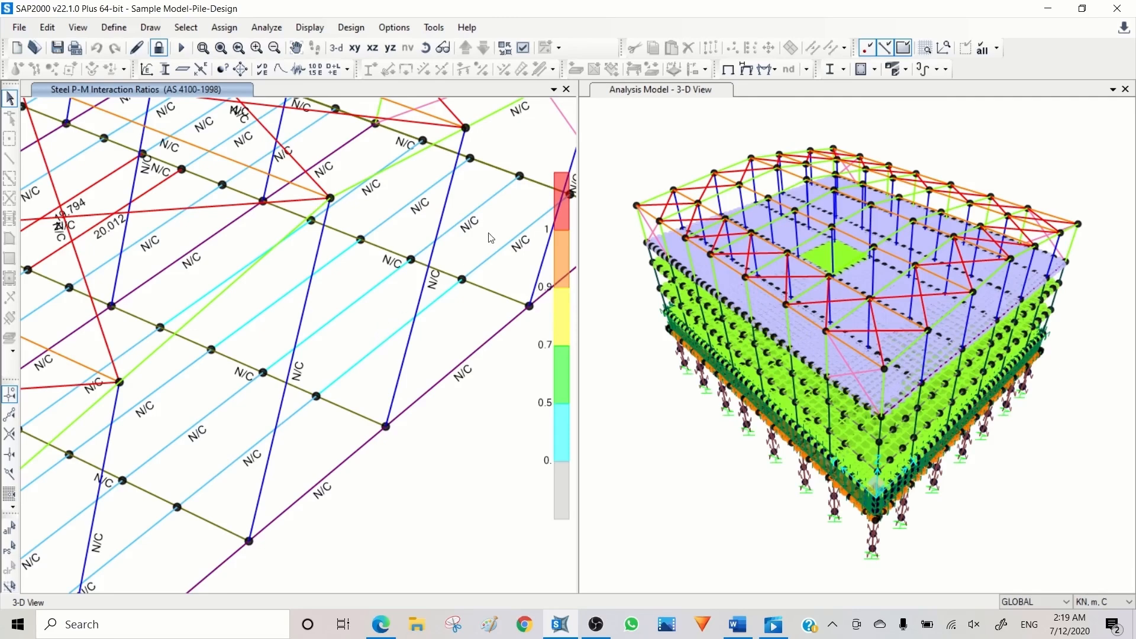
Reselect three secondary floor beams in each of the two neighbouring bays and rerun the steel design check on these six members.
click(471, 215)
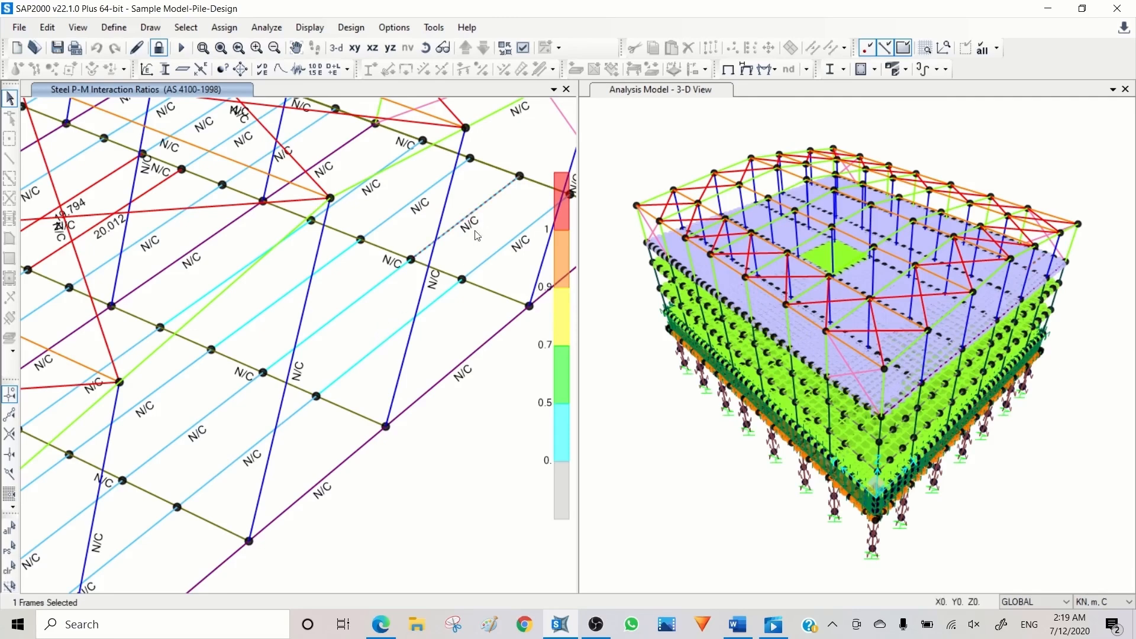
click(497, 252)
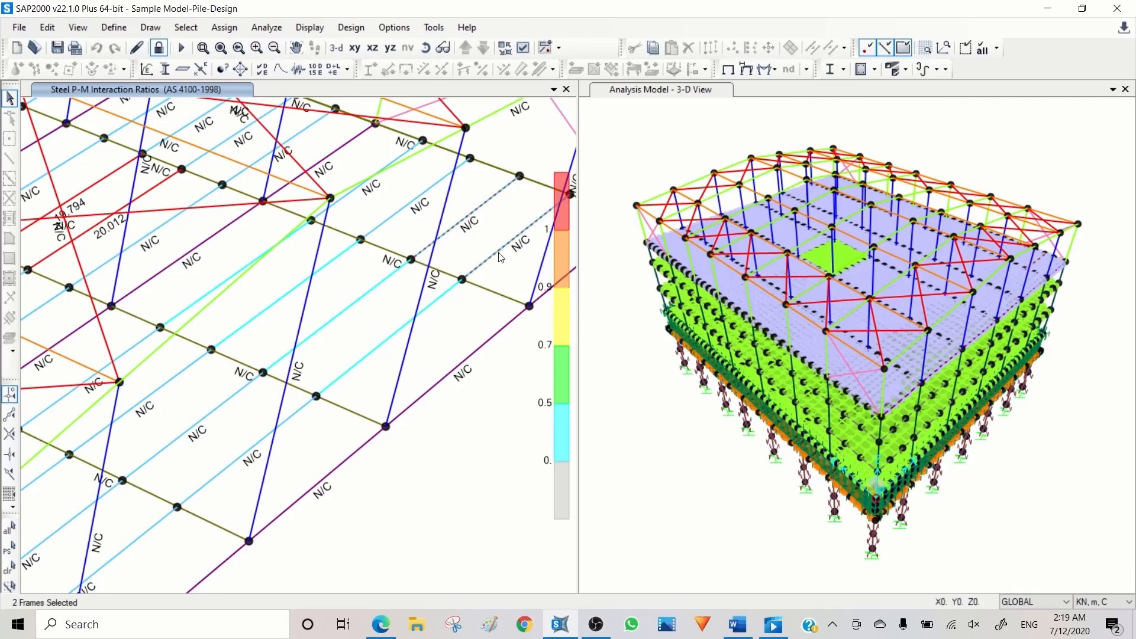
click(412, 207)
click(199, 417)
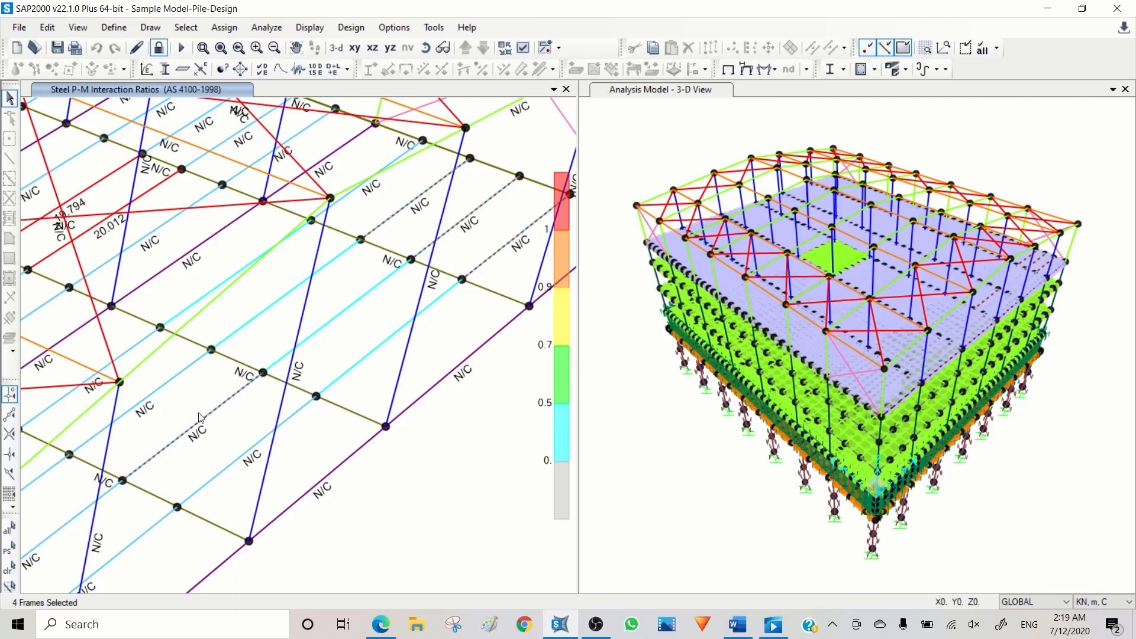
click(158, 390)
click(248, 449)
click(830, 70)
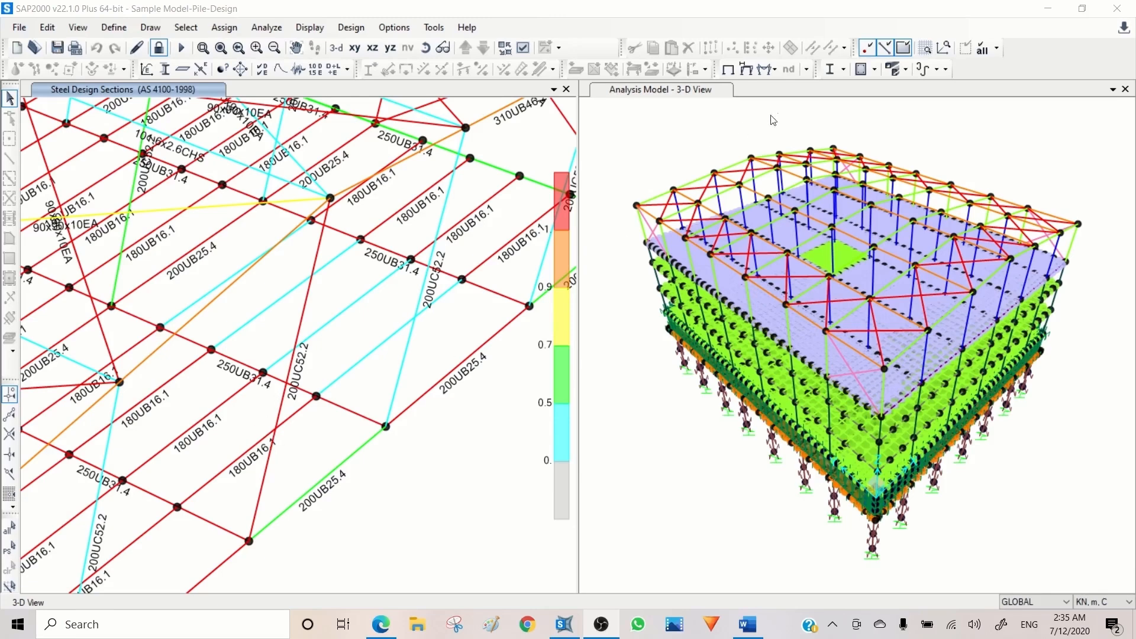
Display the design output for the rechecked members as P-M Ratio Colors & Values.
click(843, 71)
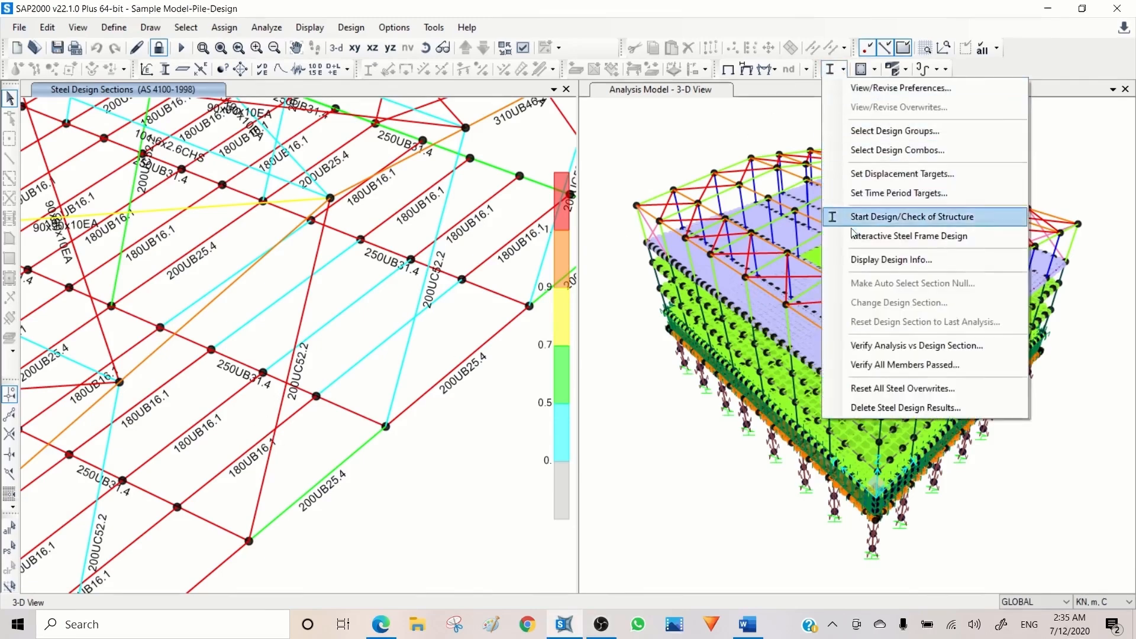
click(868, 257)
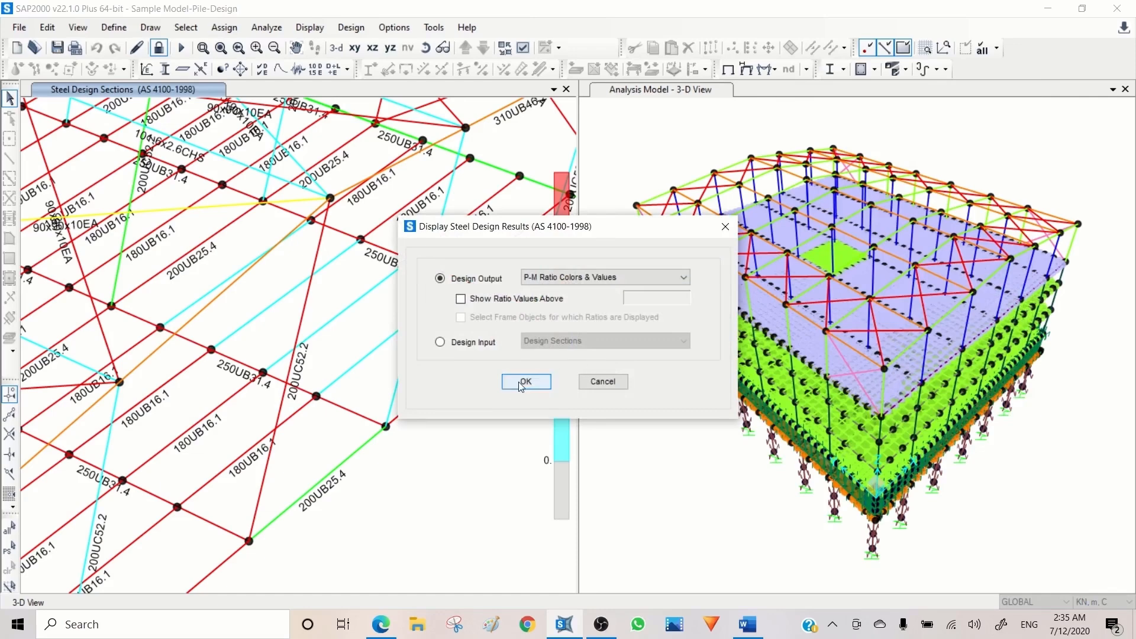
click(524, 379)
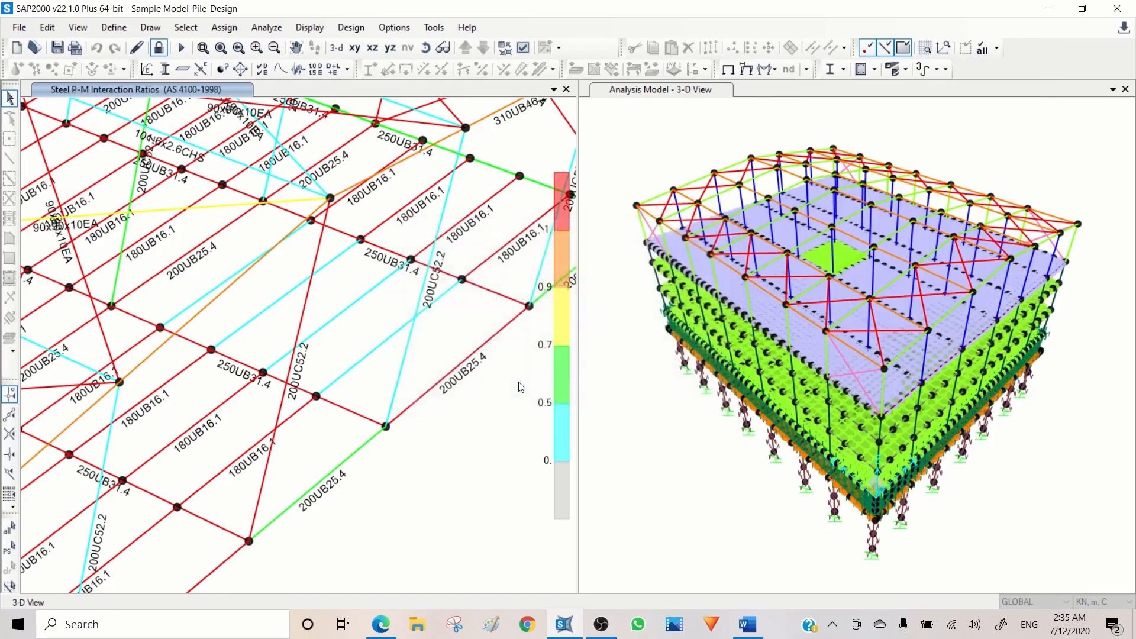
Set the Unbraced Length Ratio (LTB) overwrite to 0.05 for the three 180UB16.1 secondary beams in the front bay.
click(217, 477)
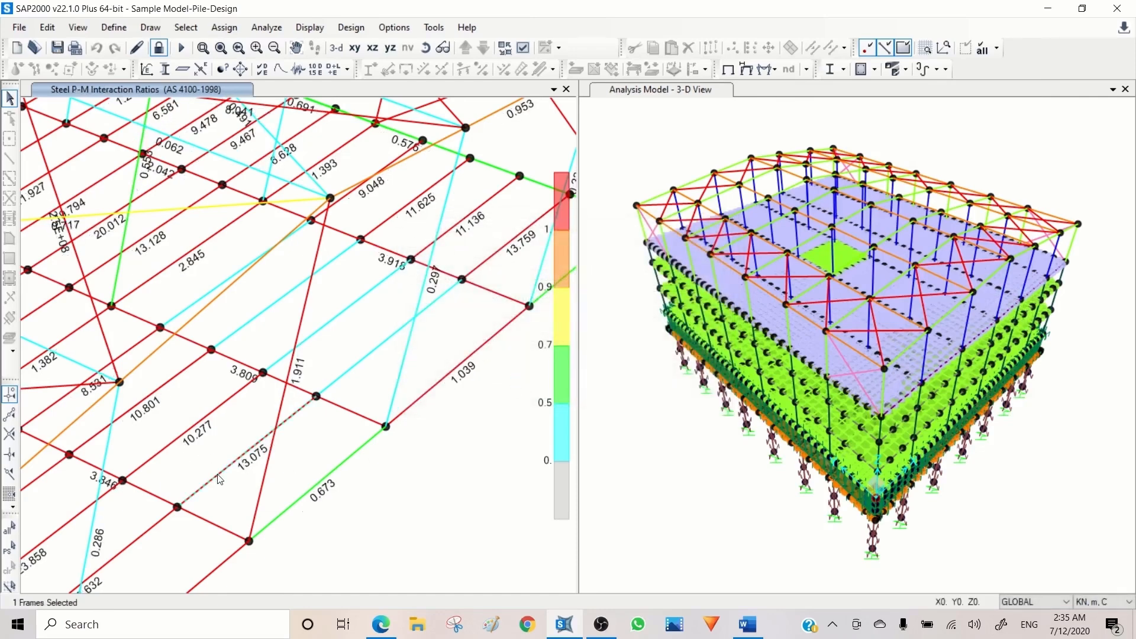
click(178, 438)
click(150, 401)
click(844, 70)
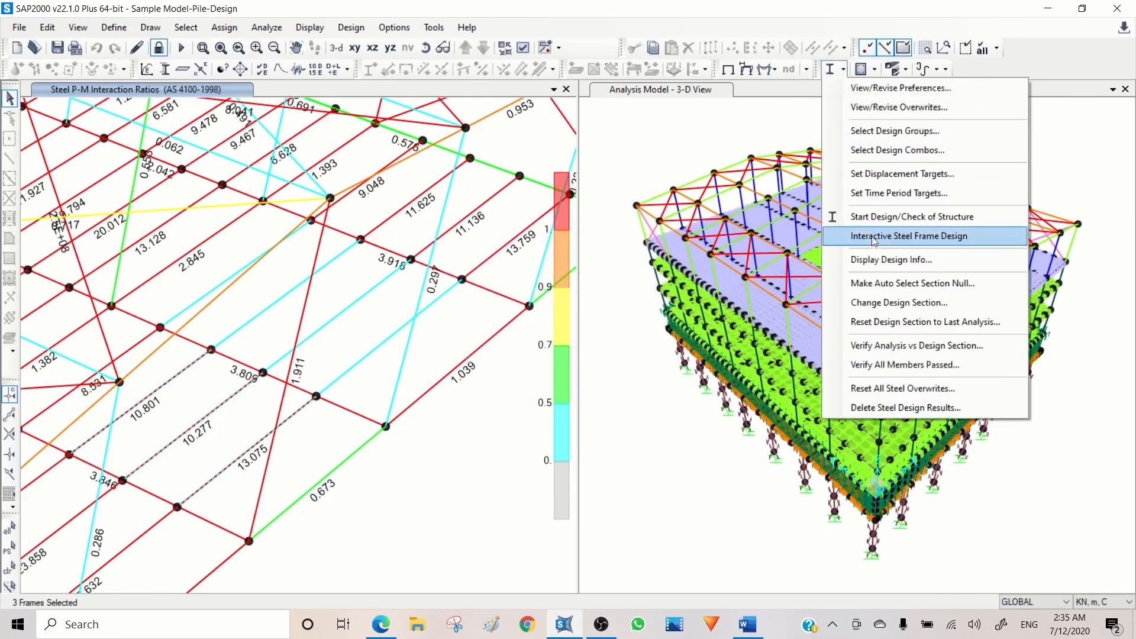
click(893, 107)
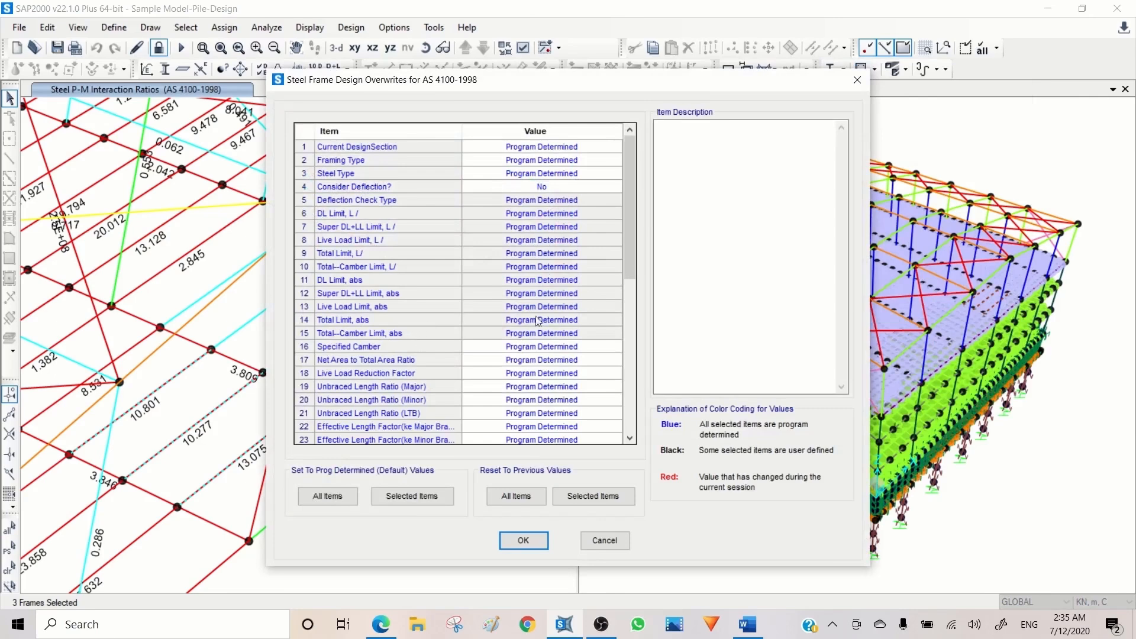
scroll(537, 321, down, 3)
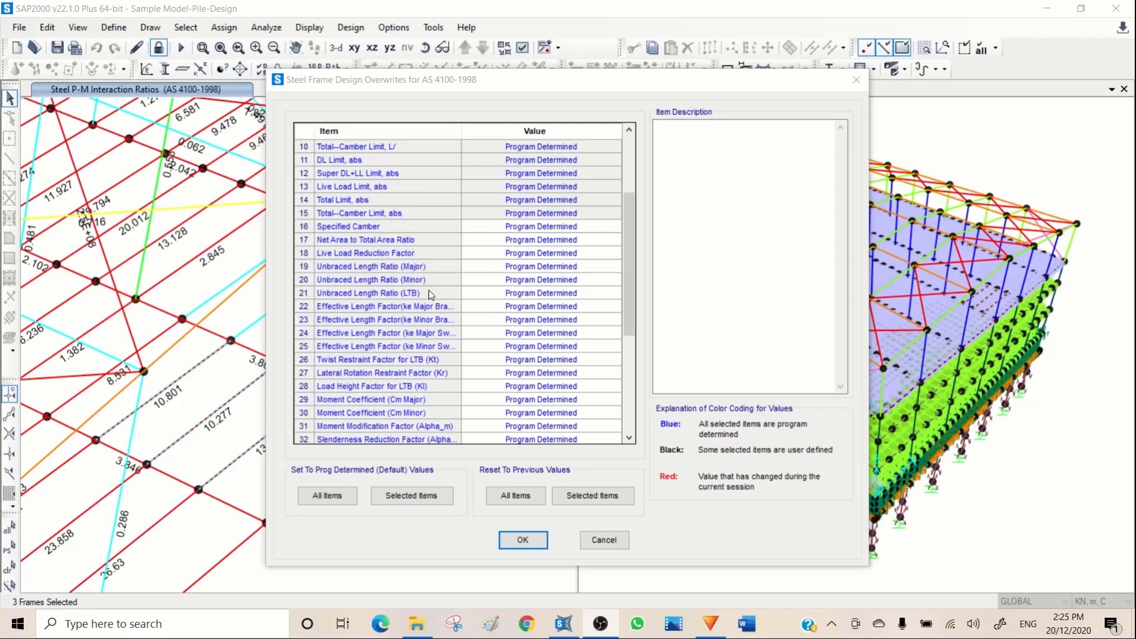
click(526, 294)
click(524, 292)
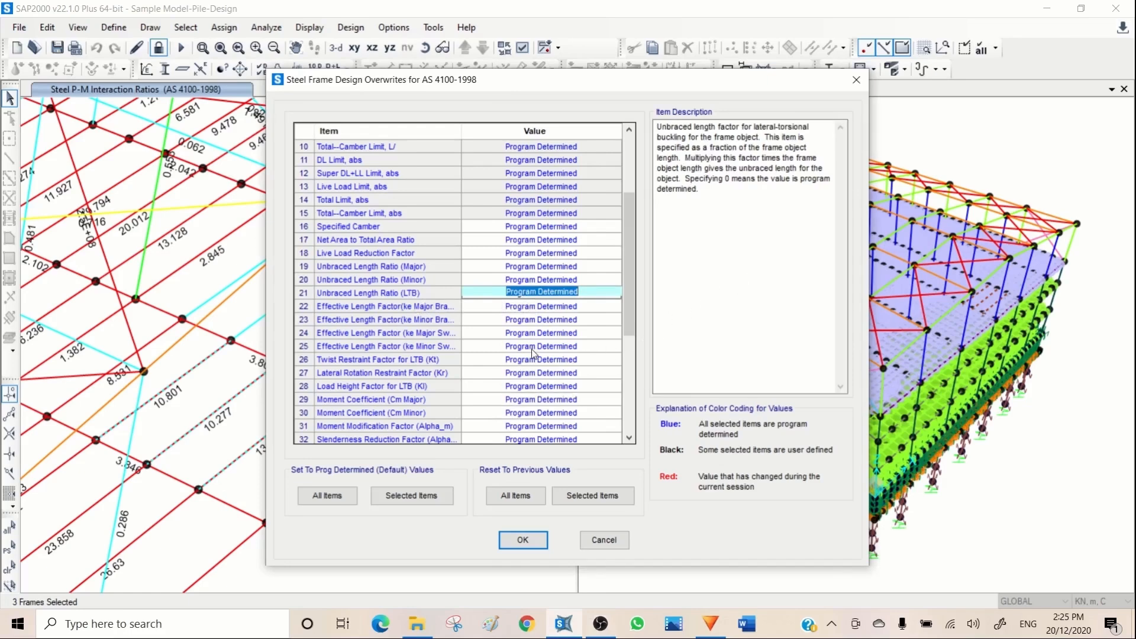
text(.05)
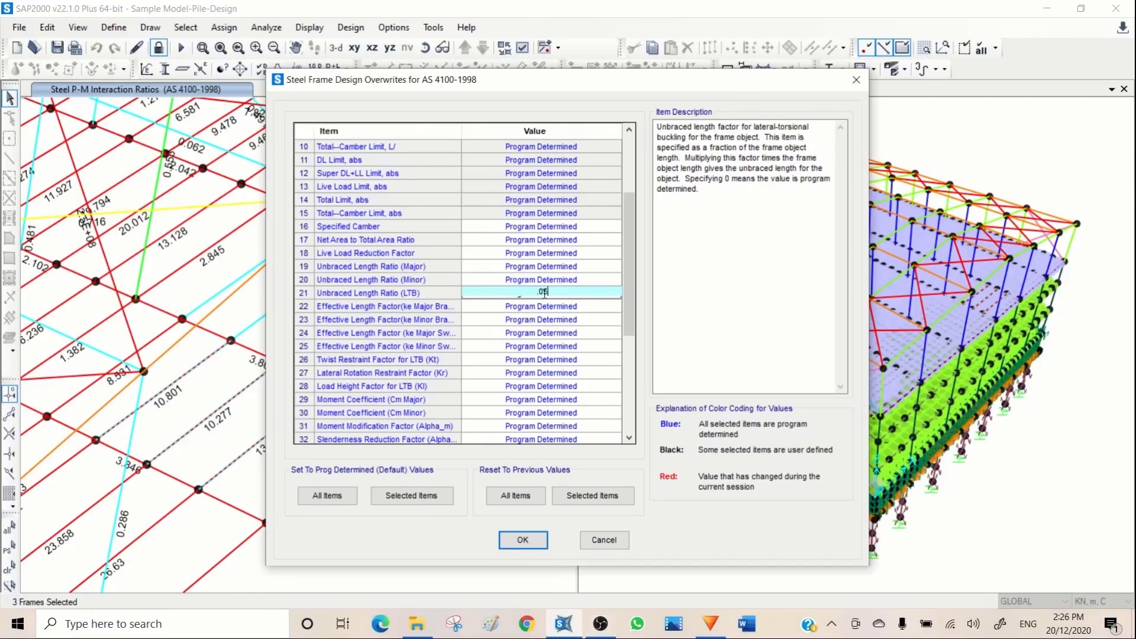
click(523, 540)
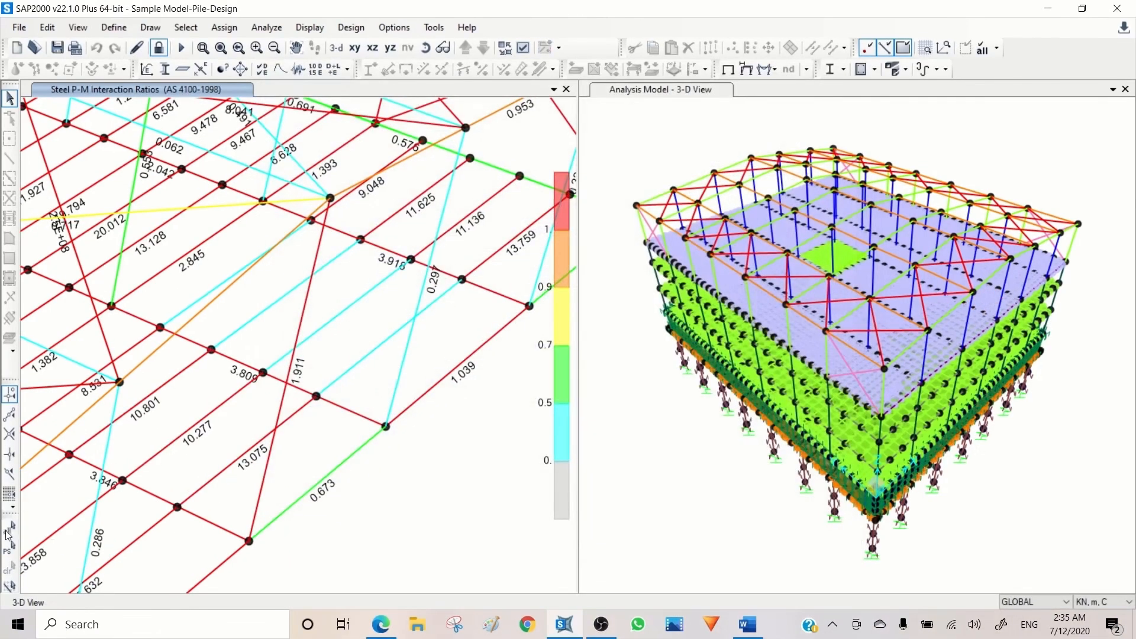
Restore the previous three-beam selection, rerun the steel design check and display the P-M Ratio Colors & Values output.
click(8, 547)
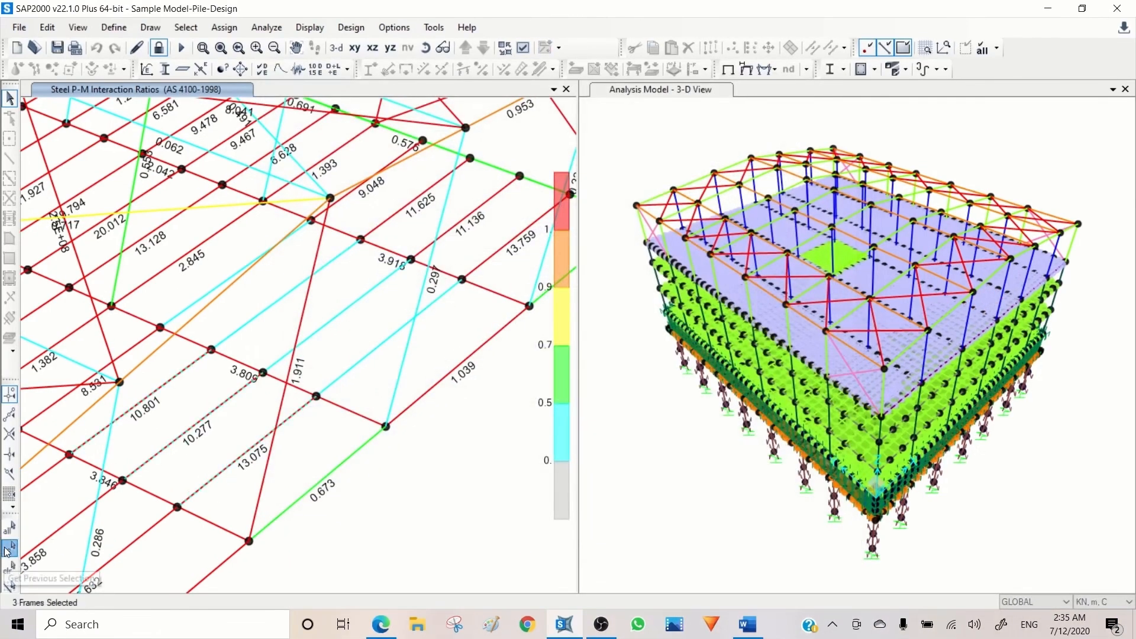
click(828, 69)
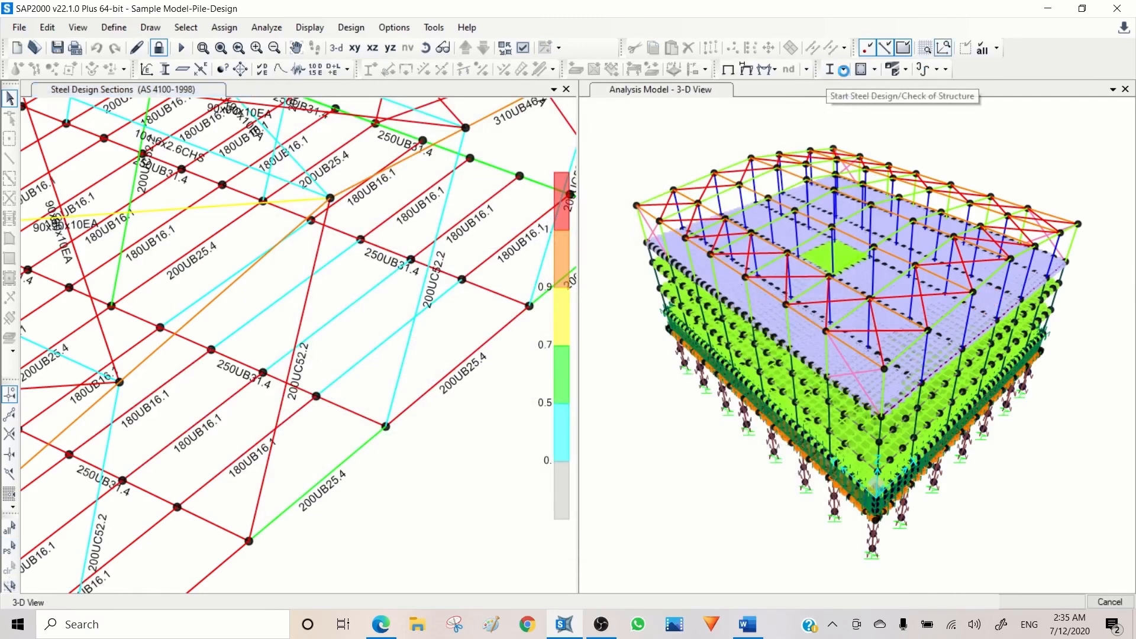
click(842, 70)
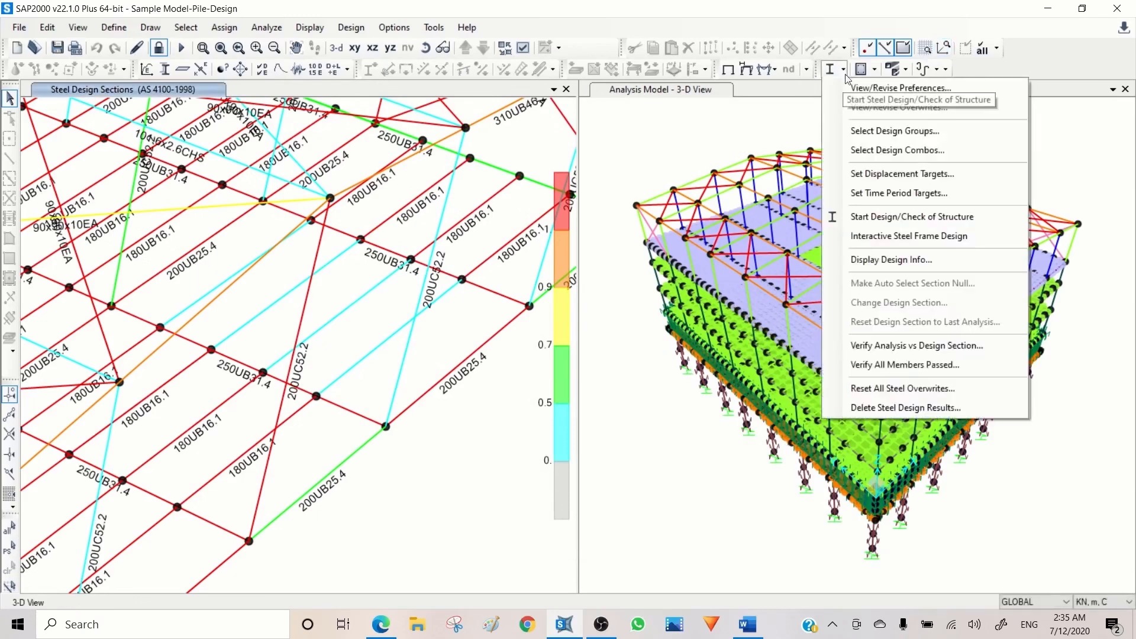
click(881, 260)
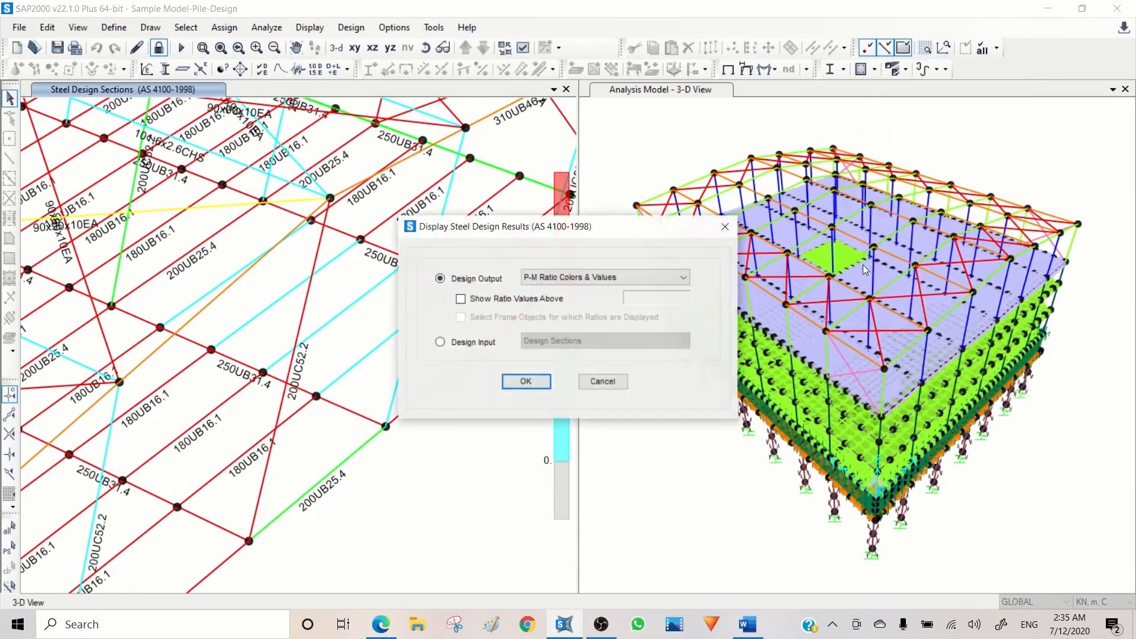
click(528, 382)
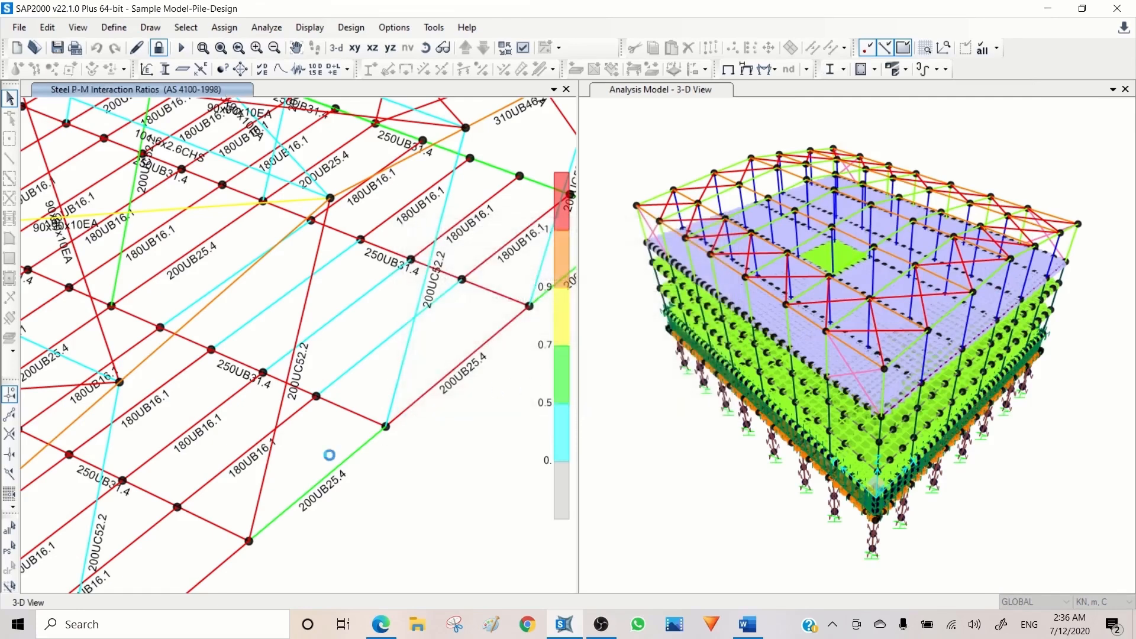
Examine the steel stress check details of the middle 180UB16.1 beam for the highlighted COMBU-G2 item and close the information.
right_click(188, 434)
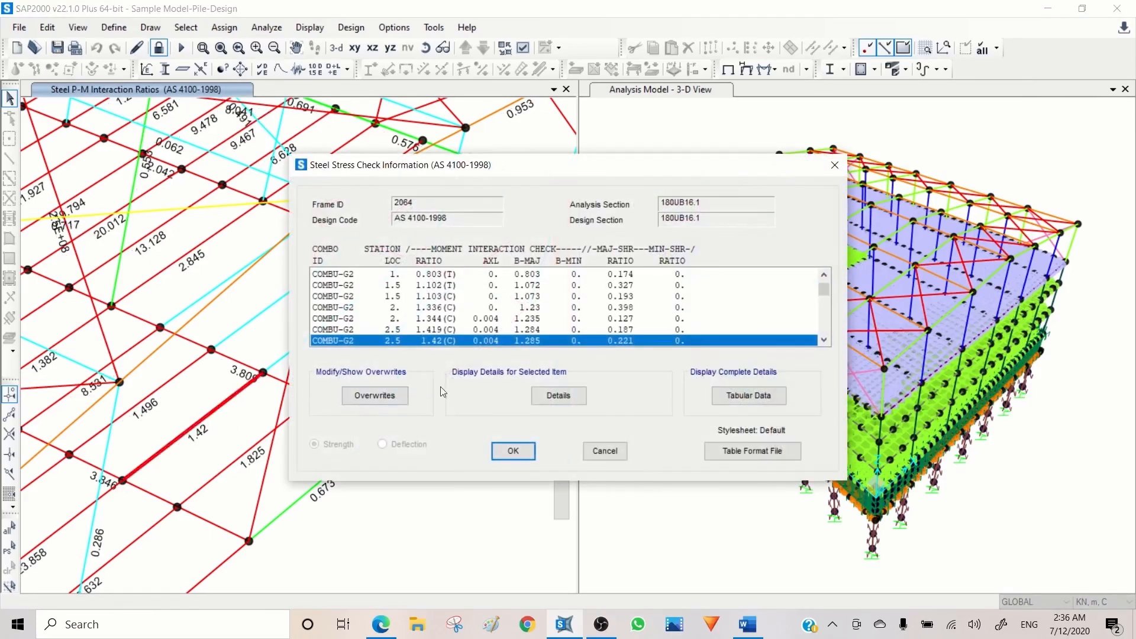
click(552, 398)
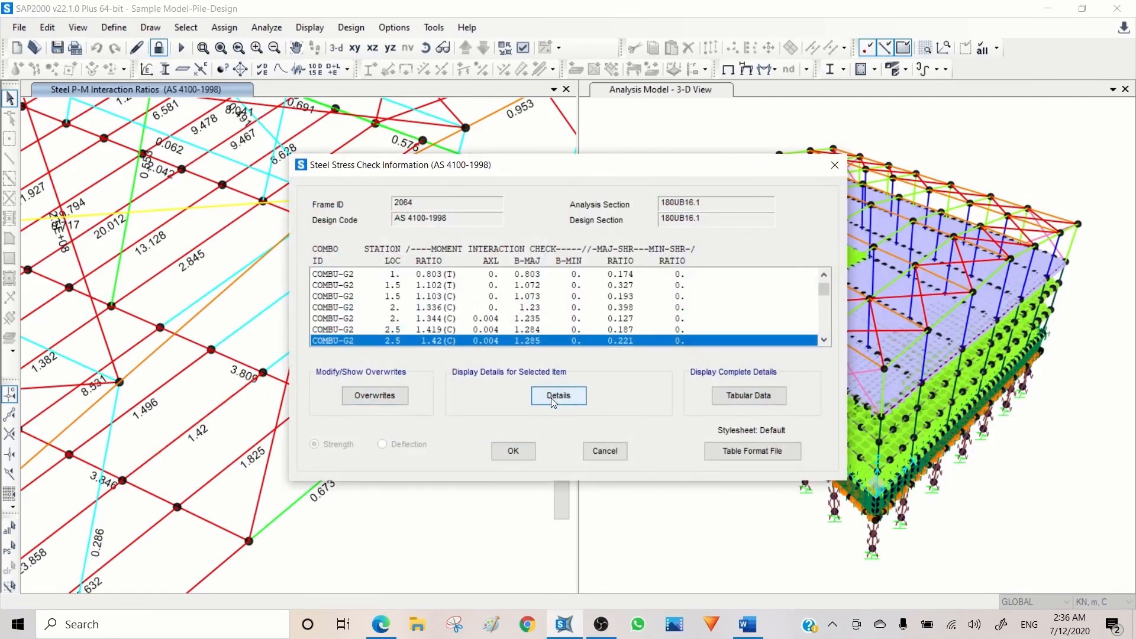
scroll(483, 421, down, 13)
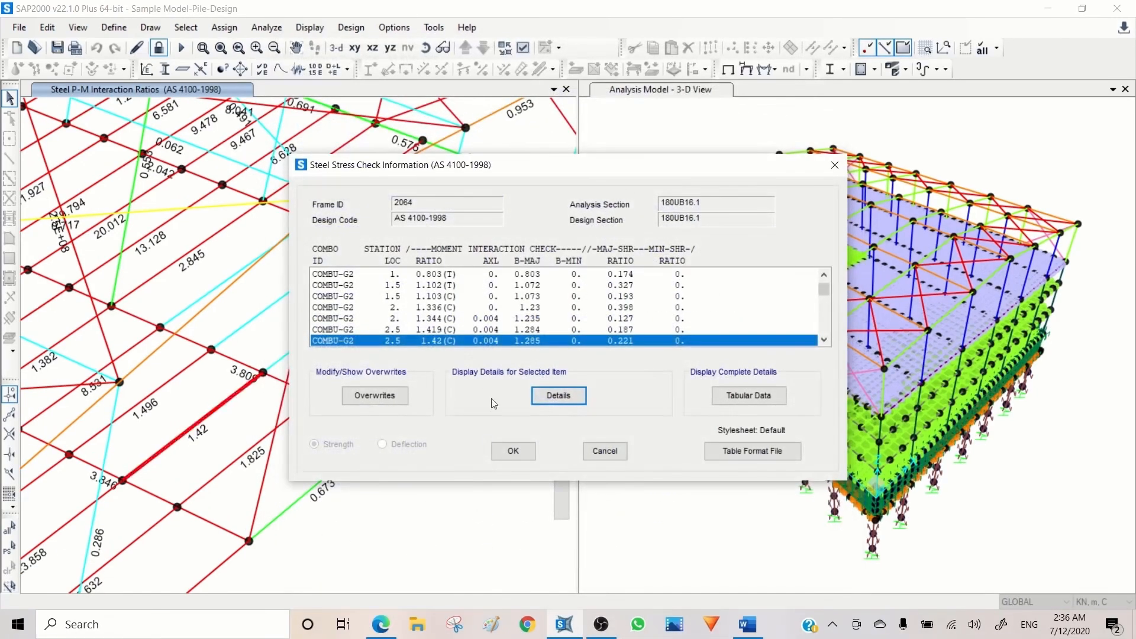
click(605, 450)
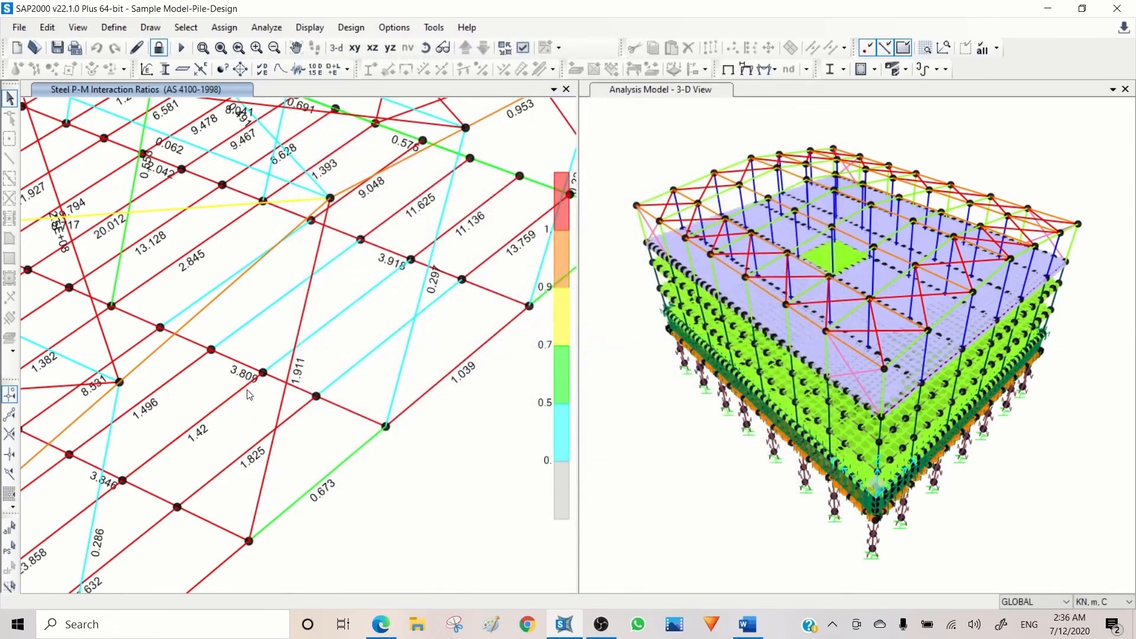